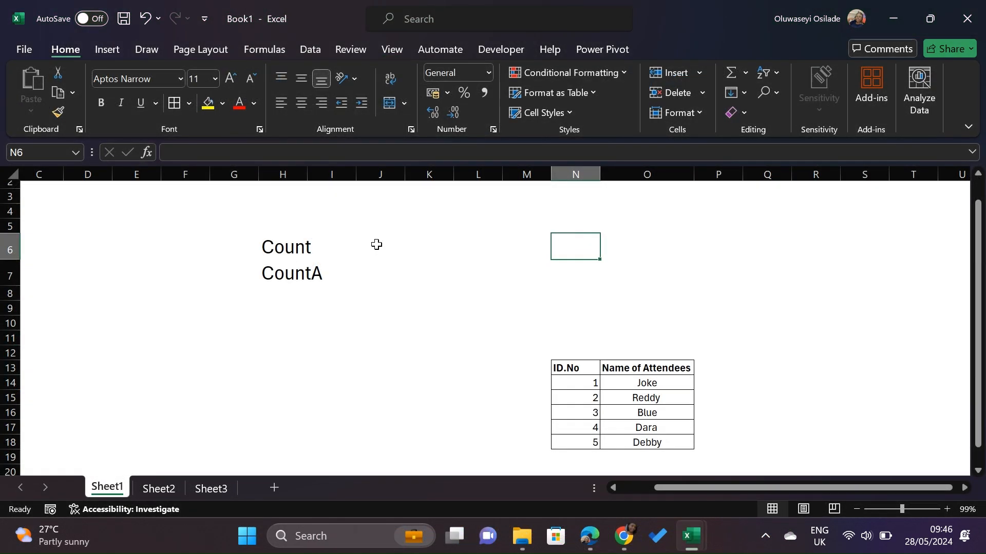
left_click(377, 244)
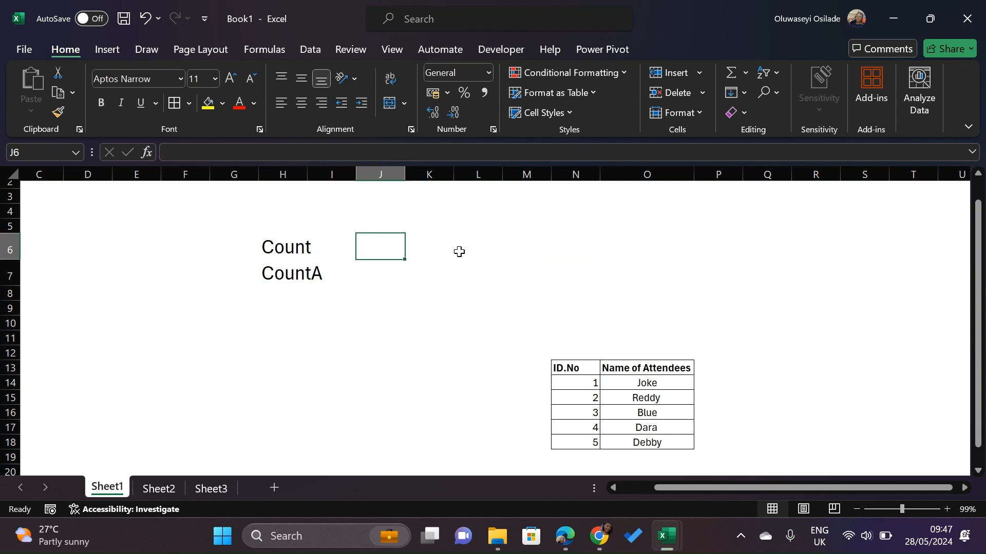
left_click(459, 251)
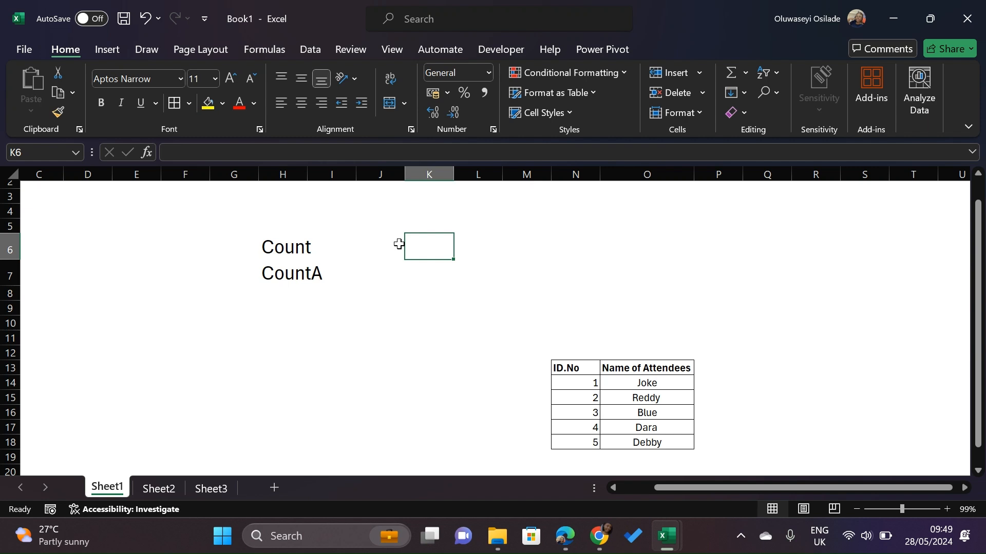
left_click(298, 252)
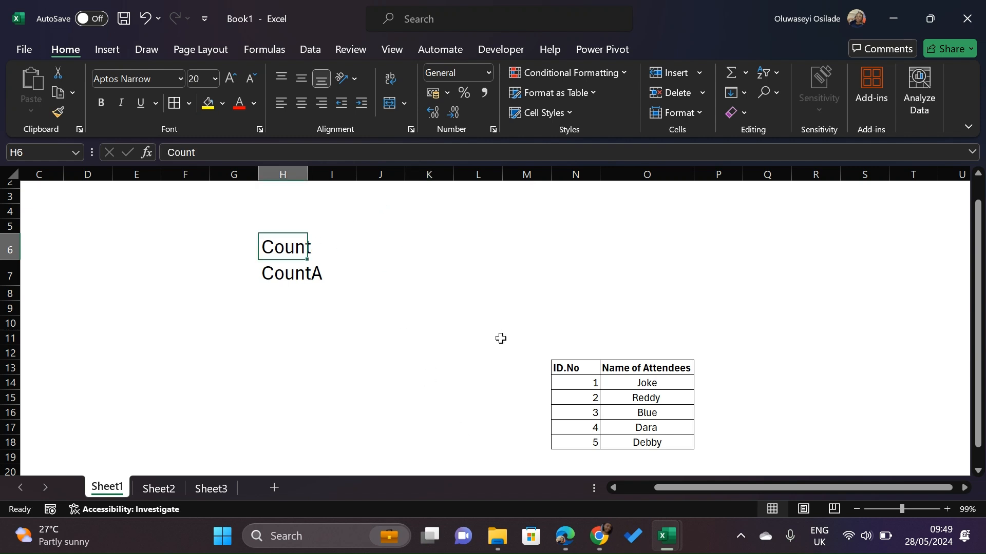
Examine the attendees table with its ID.No and Name of Attendees columns
scroll(501, 339, "down", 3)
scroll(501, 338, "right", 1)
scroll(501, 339, "down", 1)
scroll(502, 338, "right", 1)
scroll(501, 338, "right", 1)
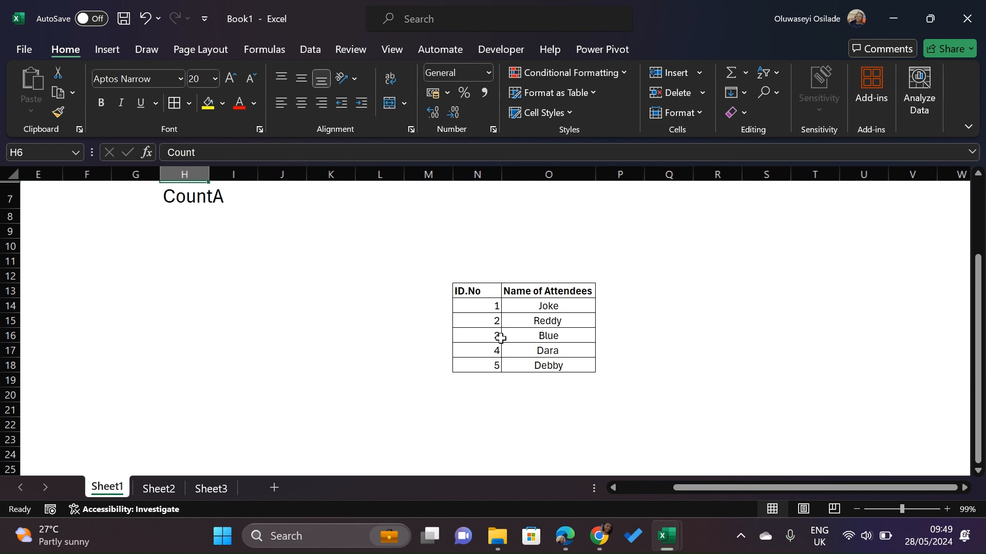
scroll(501, 338, "down", 3)
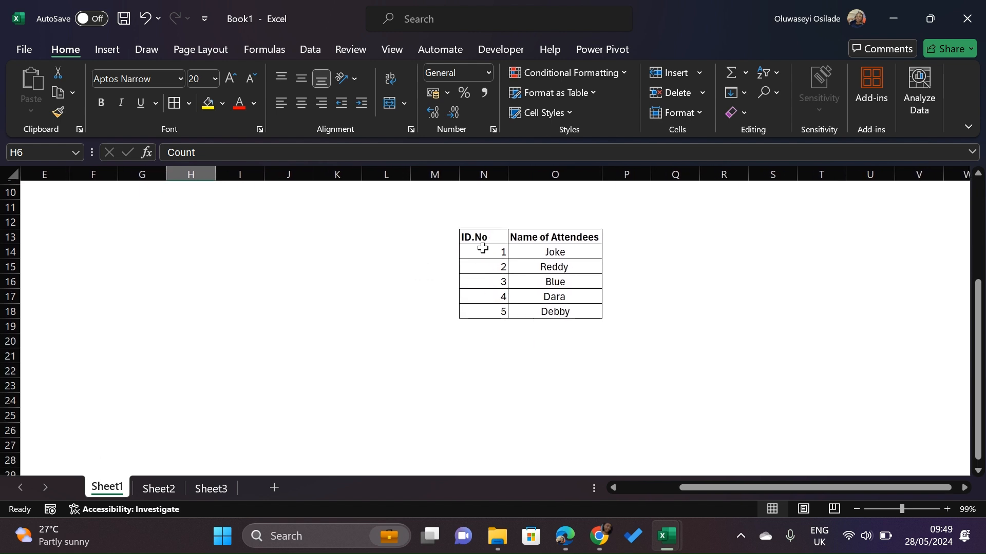
left_click(502, 256)
left_click_drag(509, 264, 534, 308)
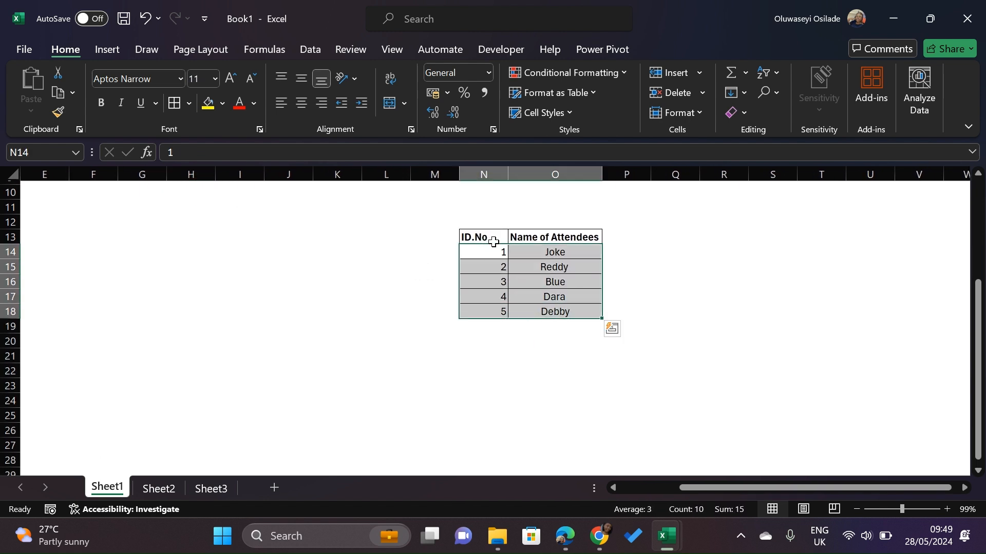
left_click(495, 255)
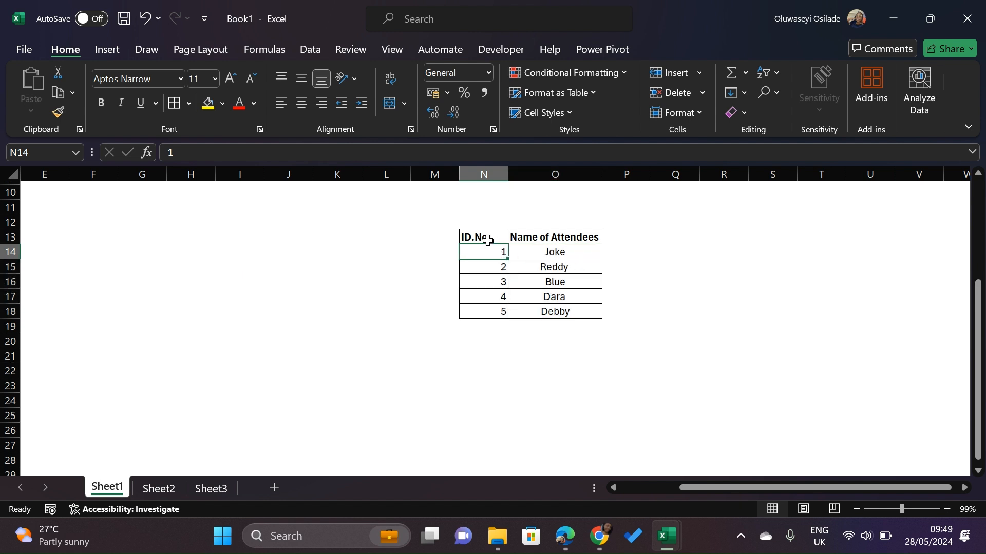
left_click(488, 236)
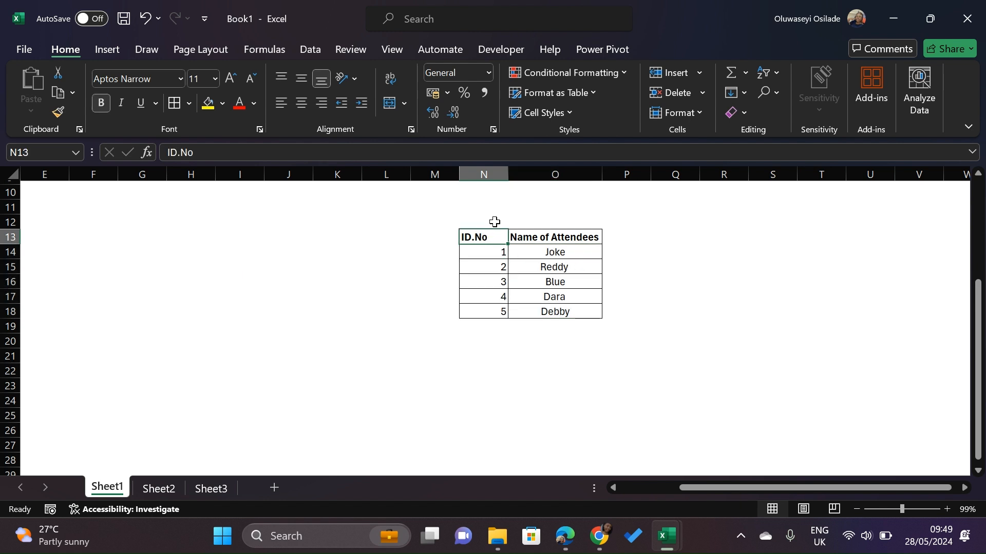
left_click(537, 222)
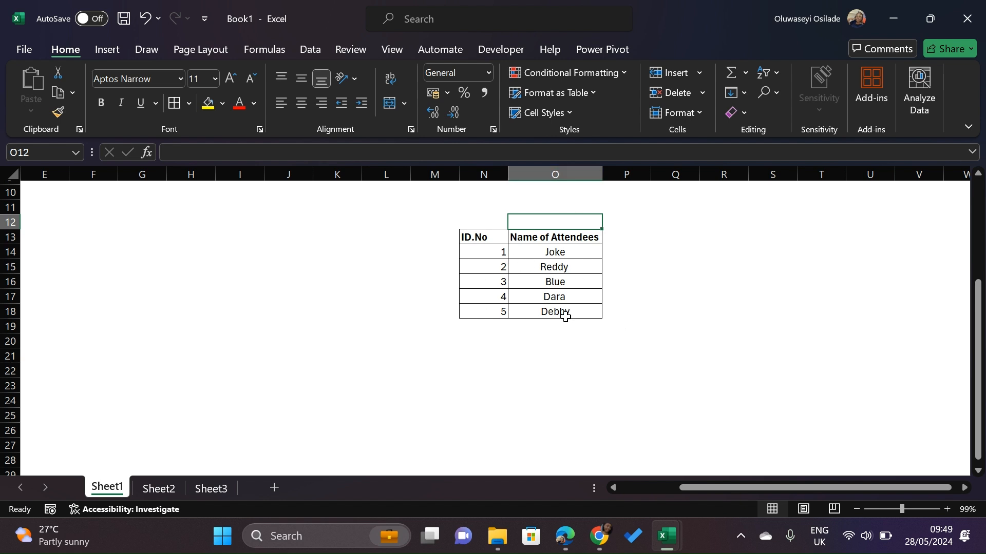
scroll(562, 300, "right", 3)
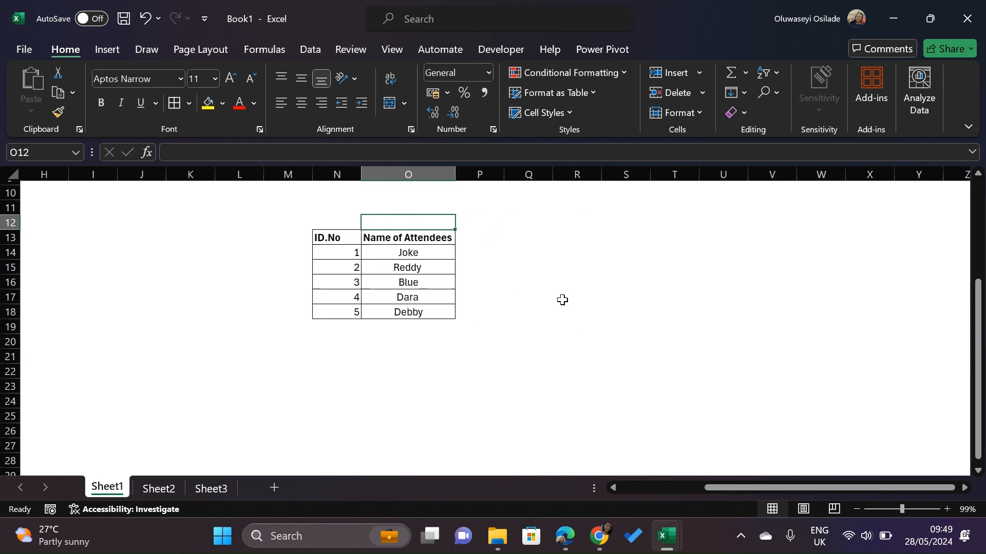
scroll(562, 300, "right", 1)
left_click(492, 252)
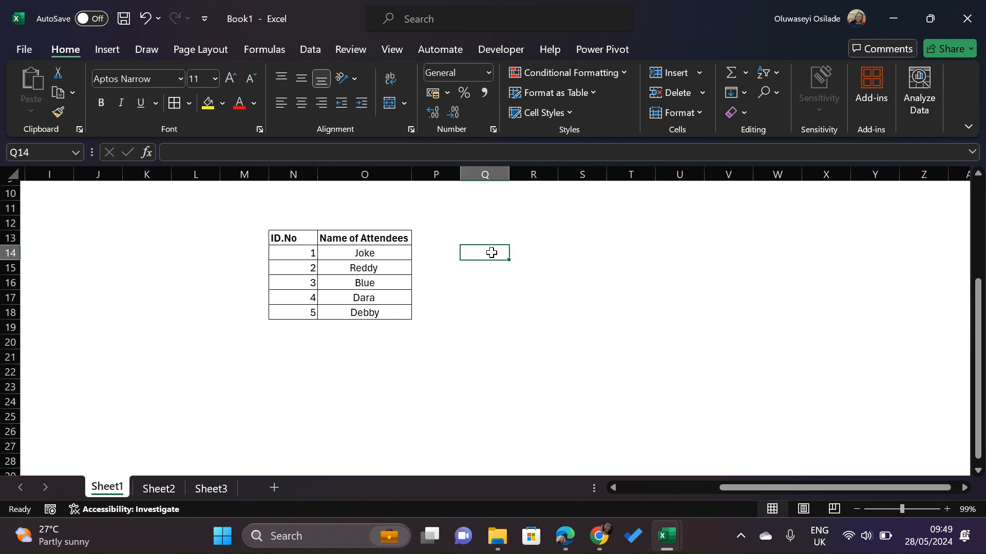
type("=")
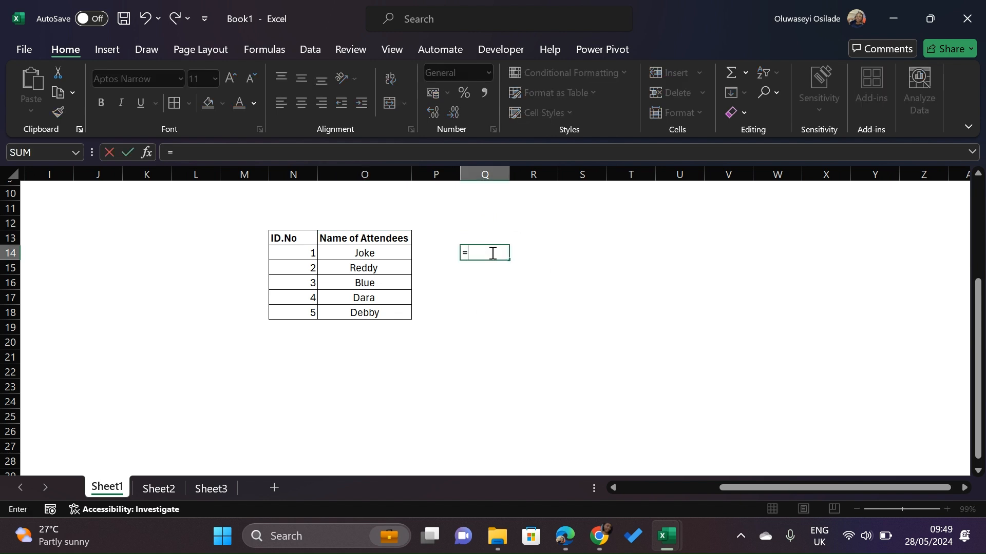
key("BackSpace")
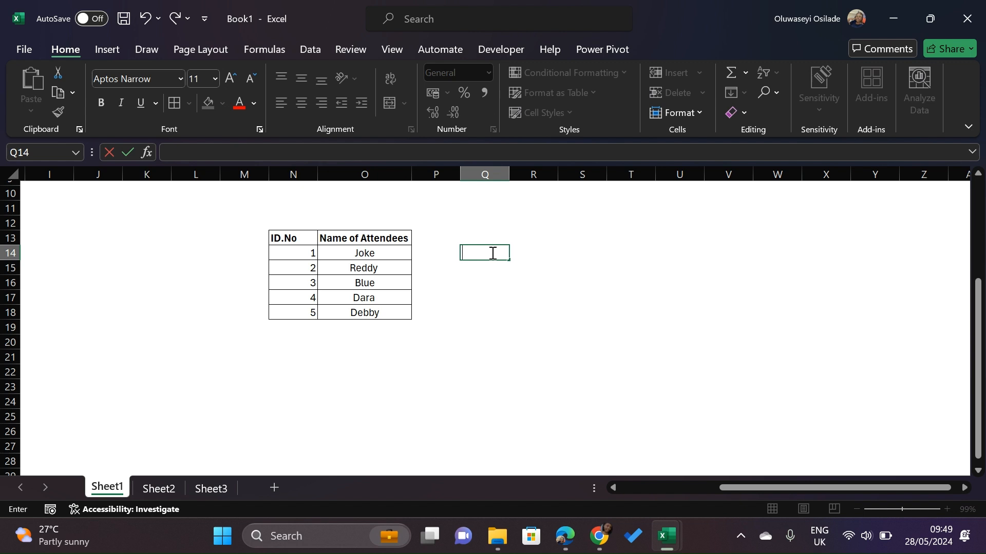
left_click(492, 284)
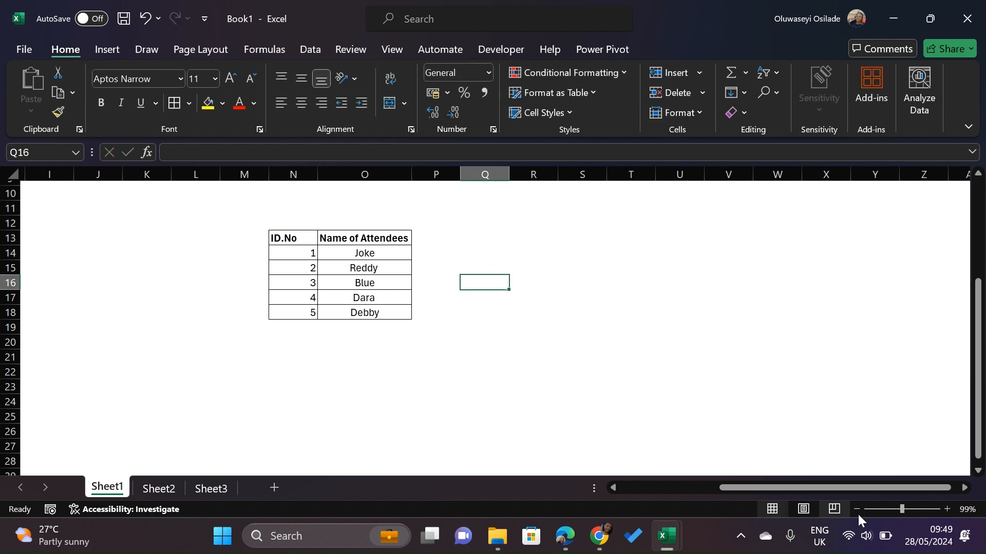
Zoom the sheet to 176% and enter =COUNT(N14,N15,N16) in cell Q14
left_click(911, 509)
scroll(654, 378, "down", 2)
scroll(655, 377, "right", 3)
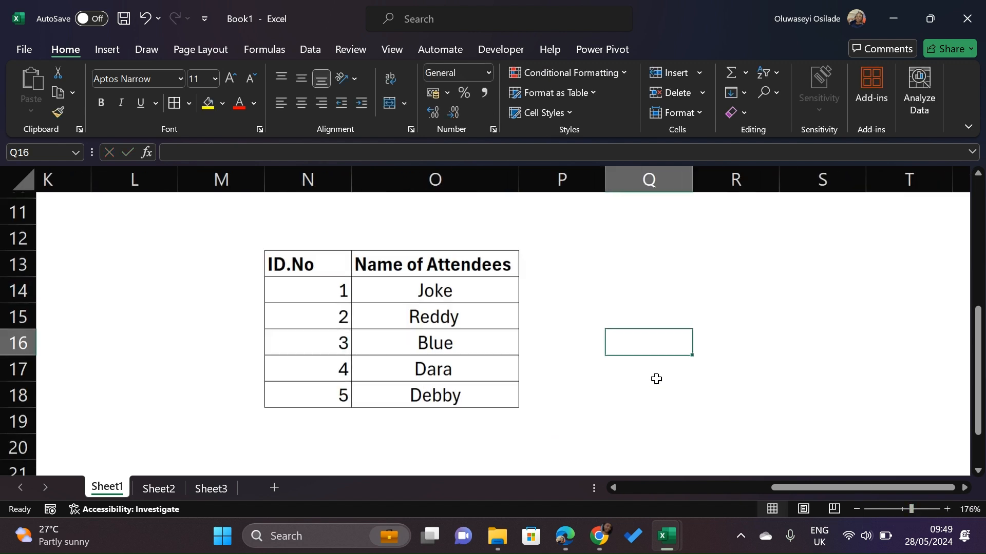
left_click(610, 290)
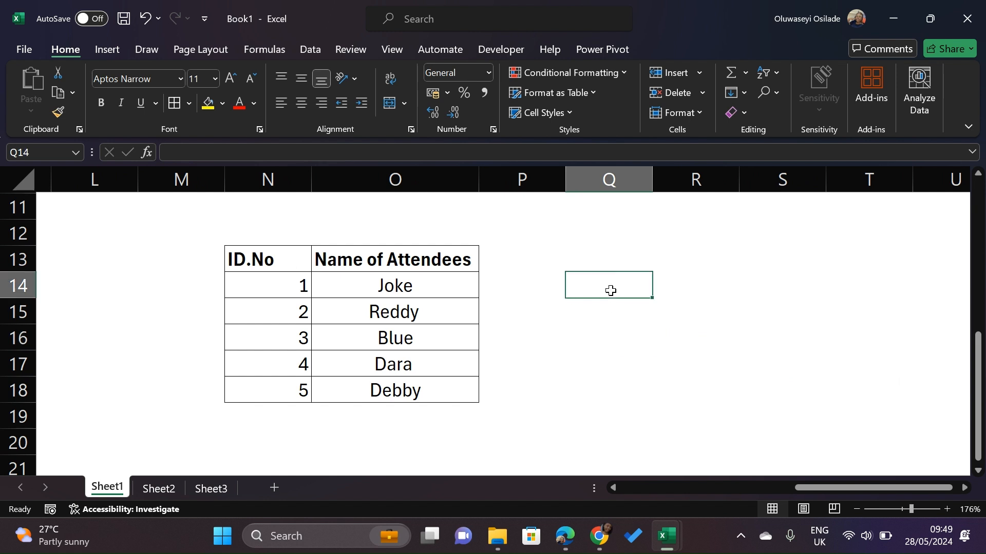
type("=co")
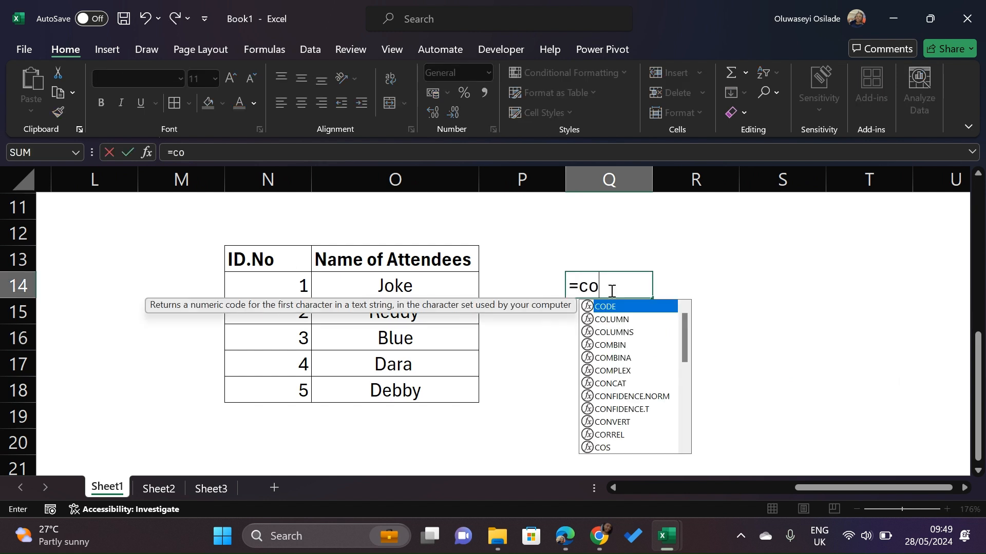
type("unt")
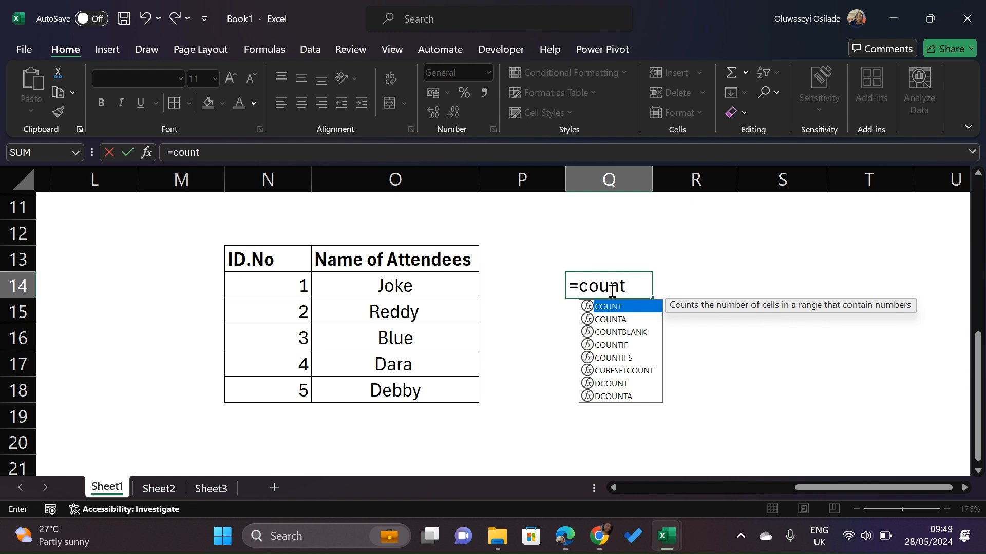
key("Tab")
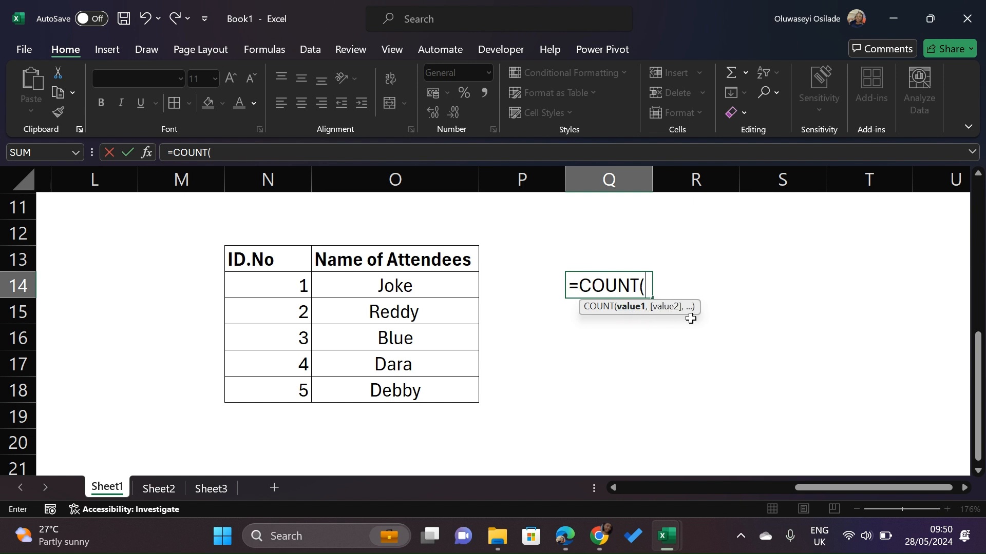
left_click(277, 287)
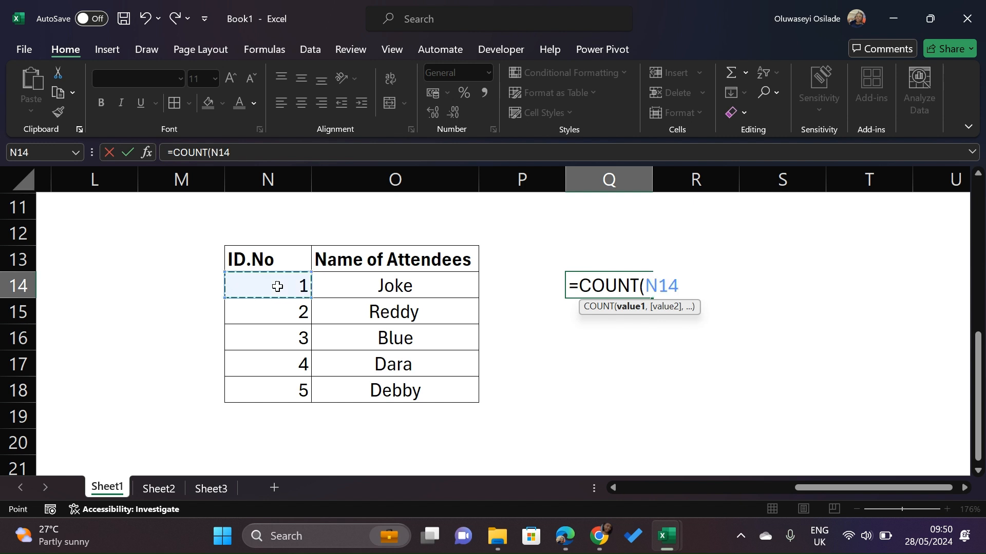
type(",")
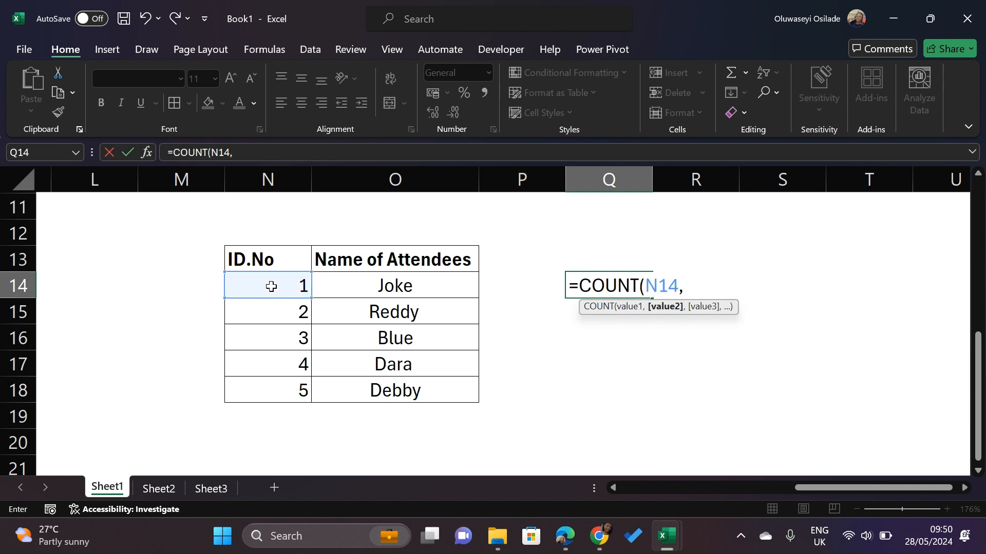
left_click(265, 318)
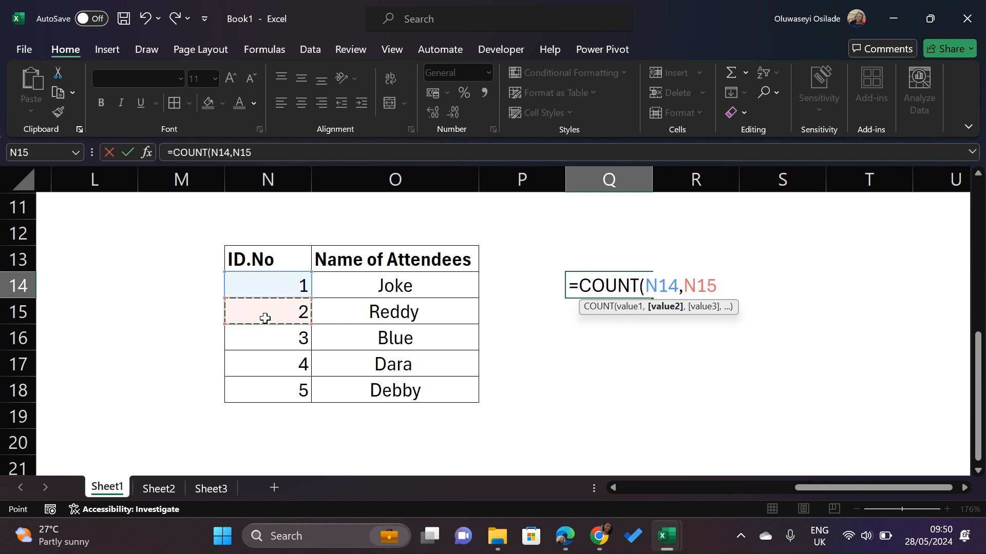
type(",")
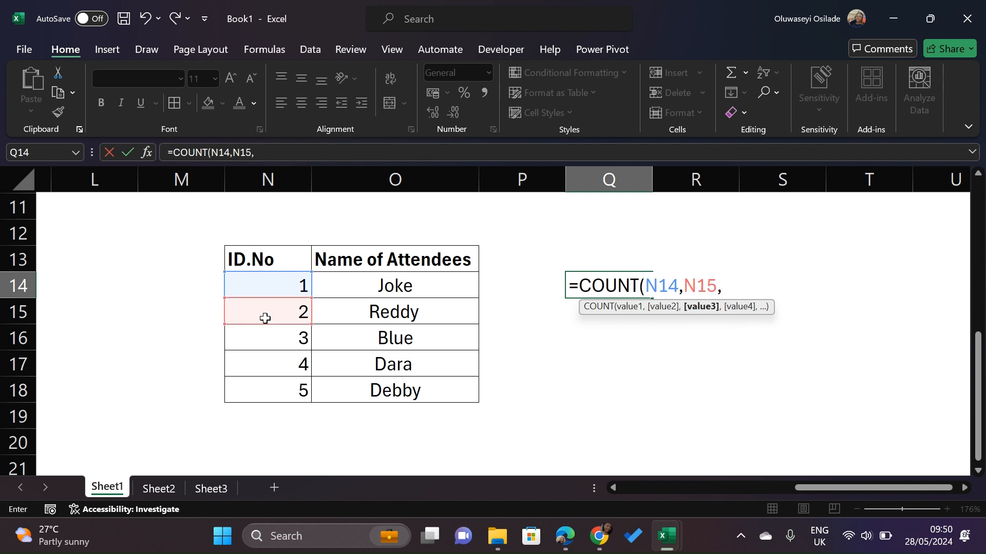
left_click(265, 333)
type(")")
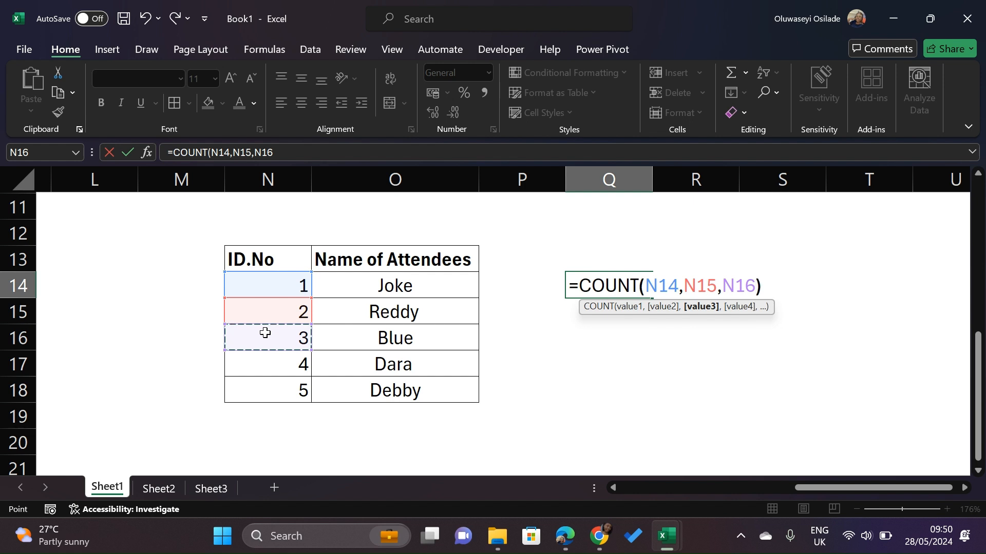
key("Return")
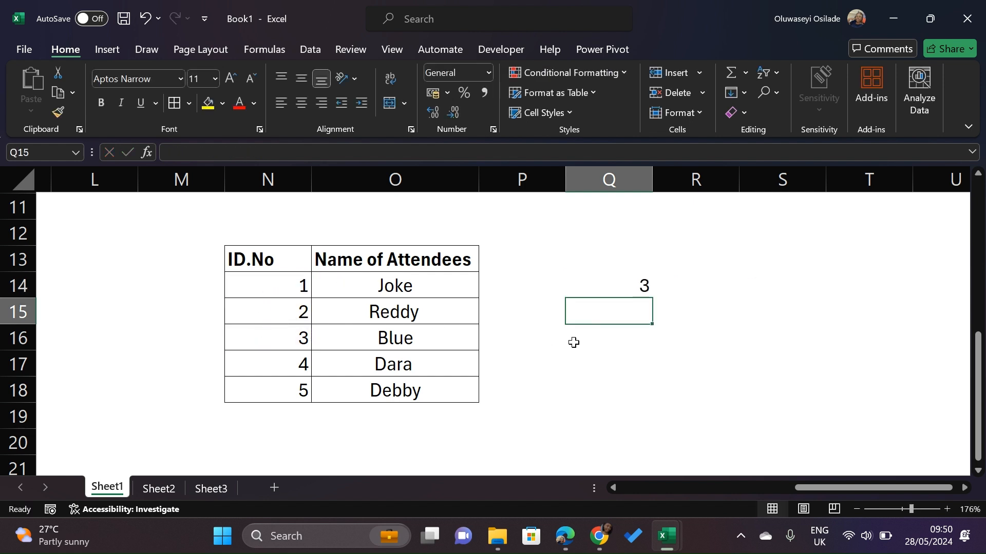
Edit the Q14 formula, deleting its cell references and parentheses back to =COUNT
double_click(606, 286)
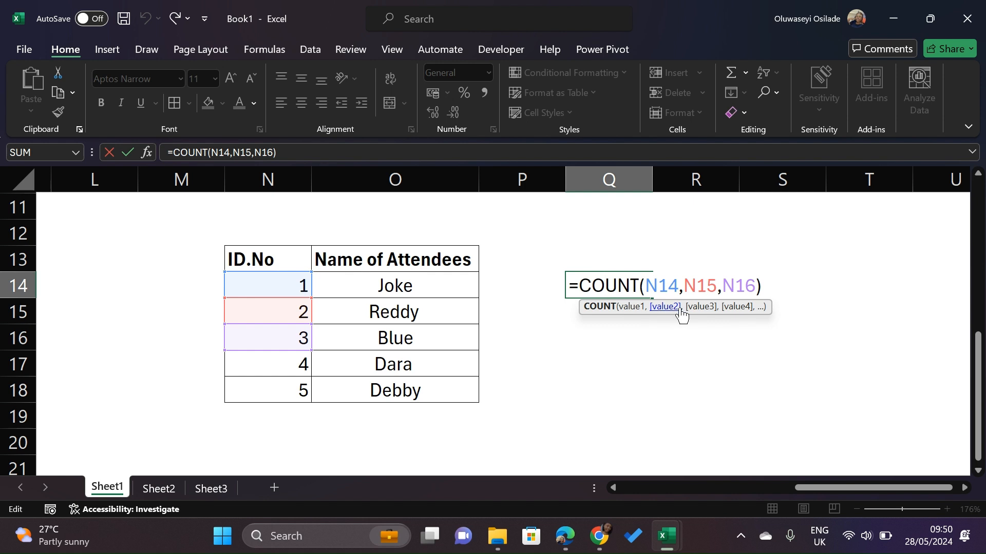
left_click(756, 286)
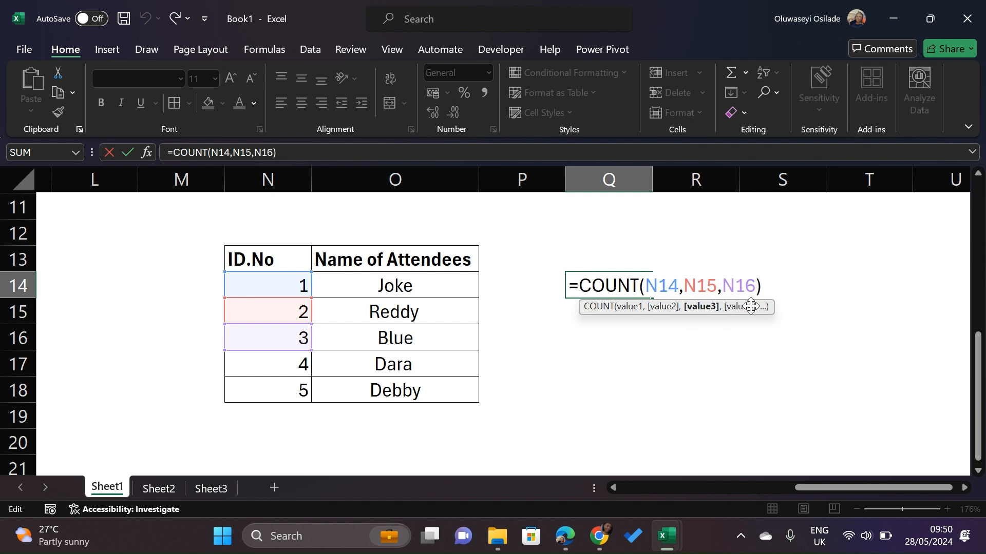
key("BackSpace")
key("BackSpace")
key("BackSpace")
key("BackSpace")
key("BackSpace")
key("BackSpace")
key("BackSpace")
key("BackSpace")
key("BackSpace")
key("BackSpace")
key("BackSpace")
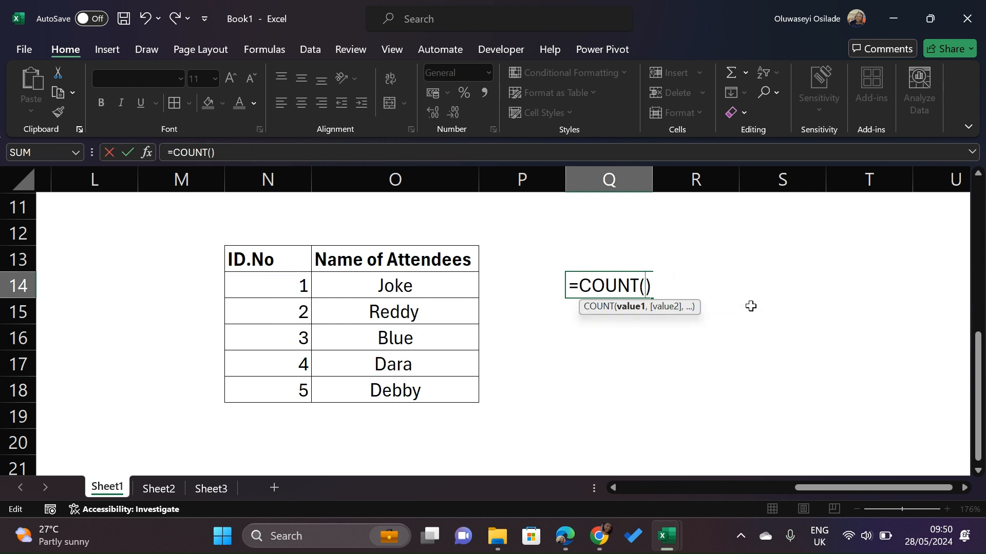
key("Right")
key("BackSpace")
key("BackSpace")
key("BackSpace")
key("BackSpace")
key("BackSpace")
key("BackSpace")
key("BackSpace")
key("BackSpace")
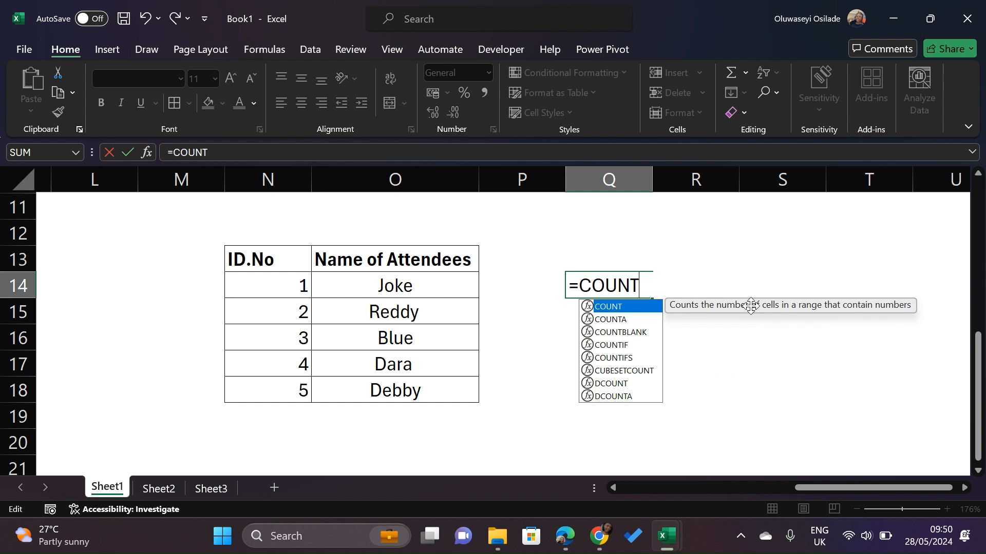
left_click(603, 260)
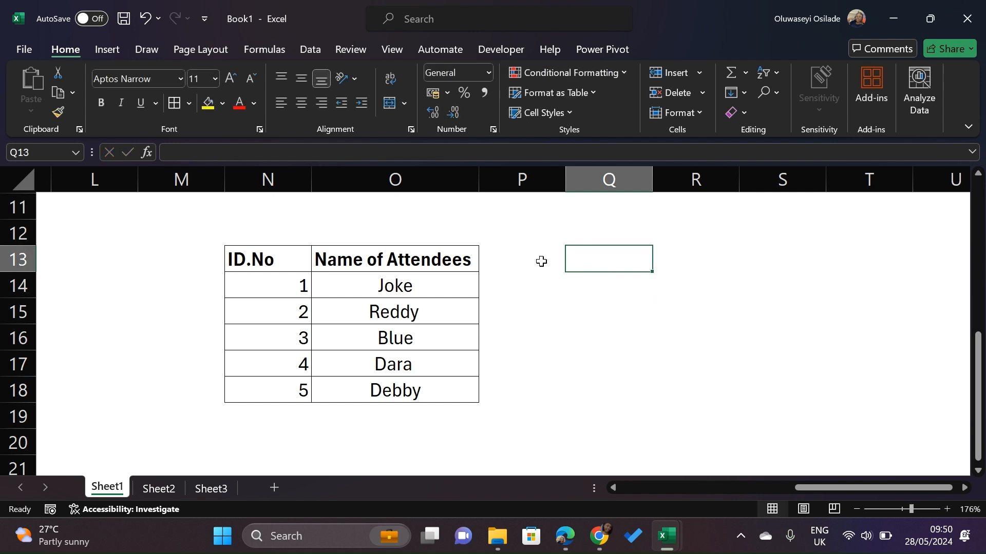
Enter =COUNT(N14:N18) in cell Q14 to count the ID.No range
left_click_drag(297, 287, 289, 390)
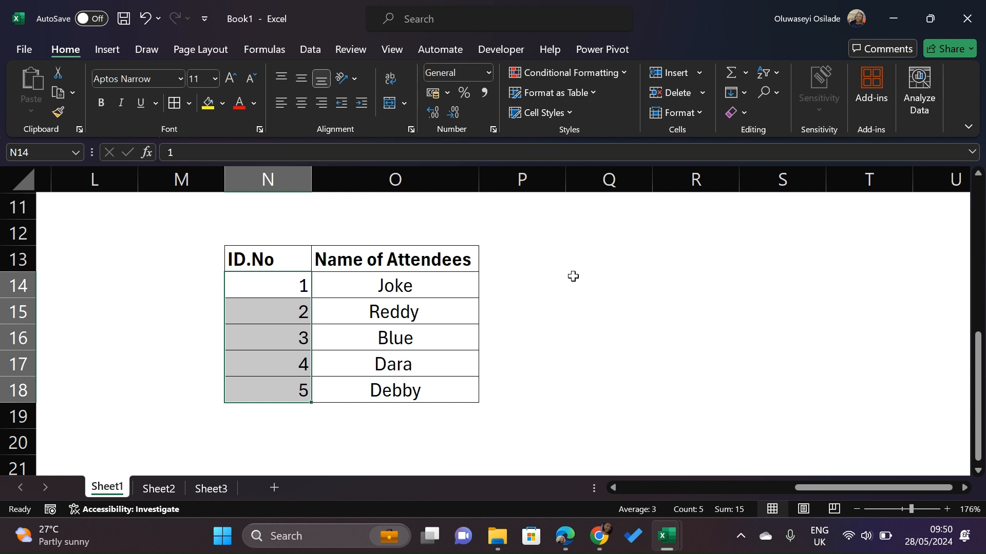
left_click(596, 274)
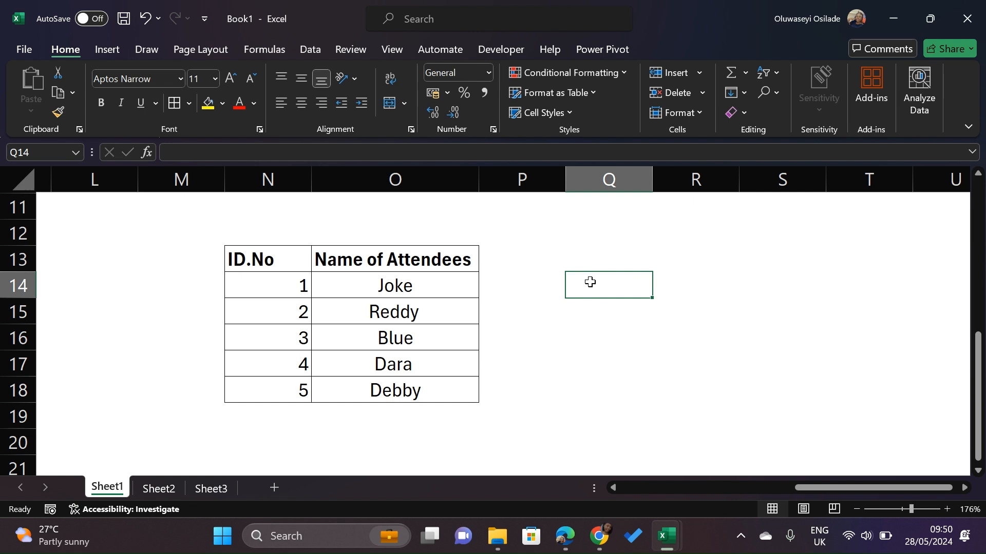
type("=count")
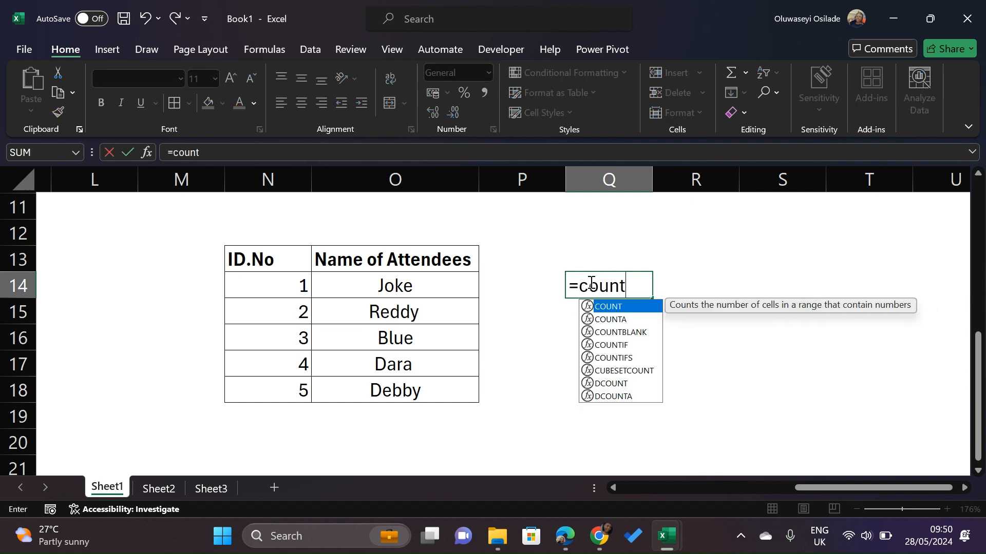
key("Tab")
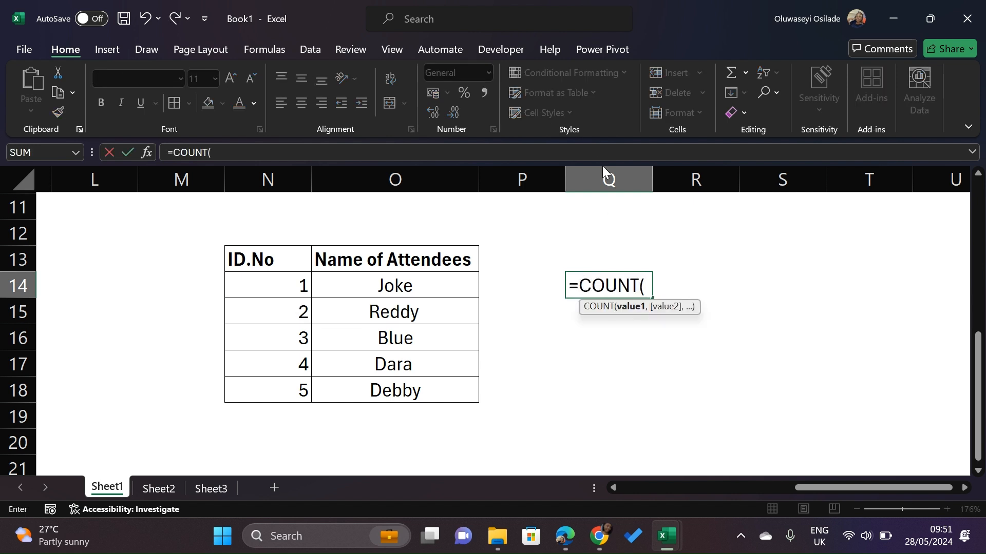
left_click(271, 283)
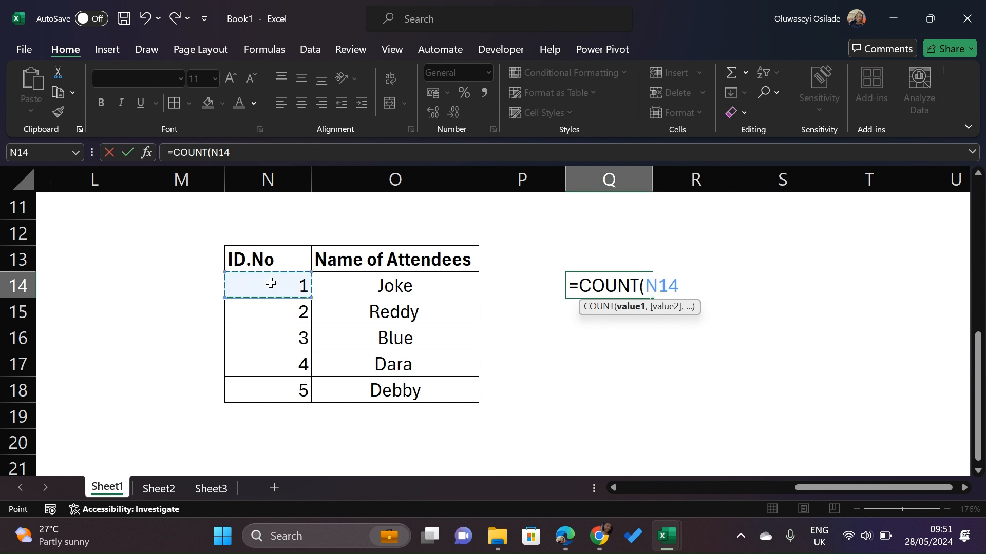
left_click_drag(271, 283, 263, 387)
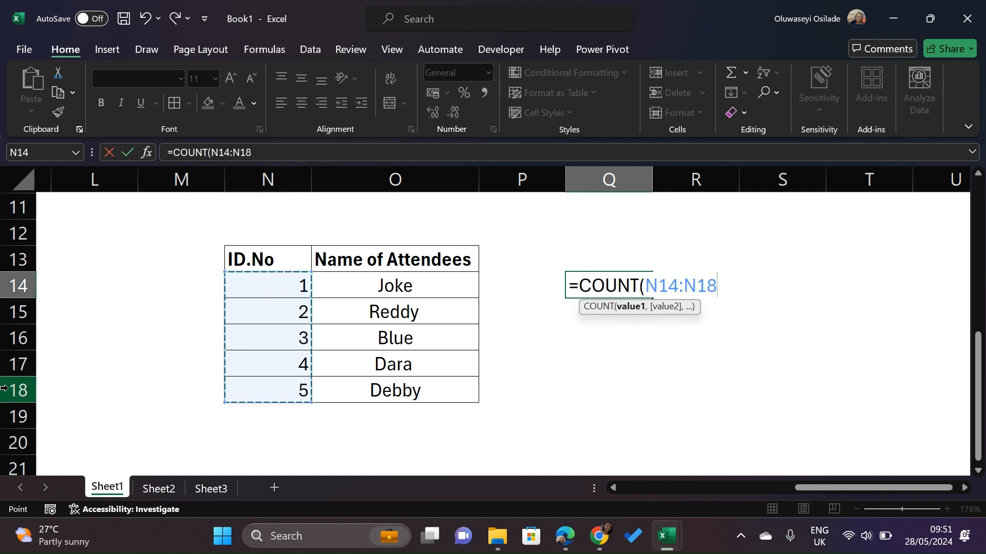
type(")")
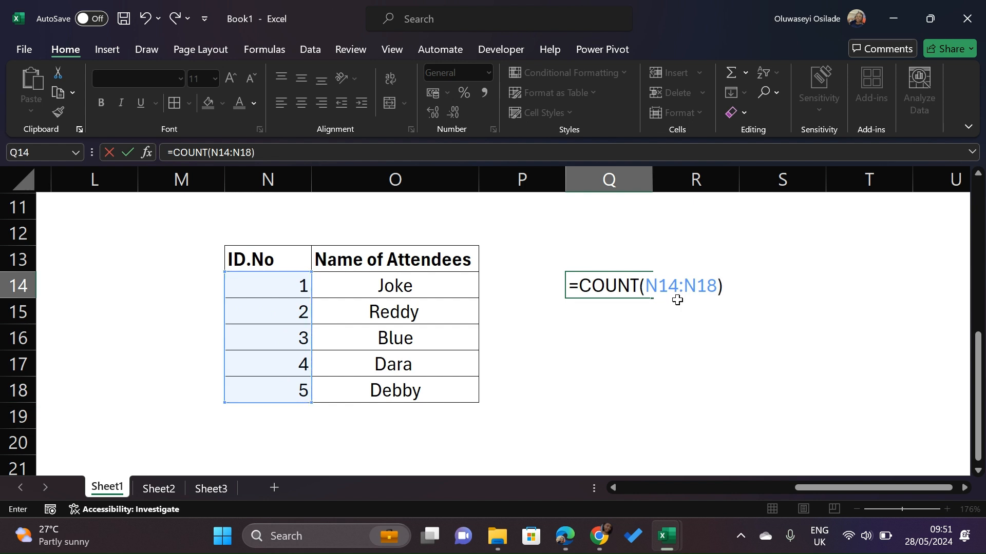
key("Return")
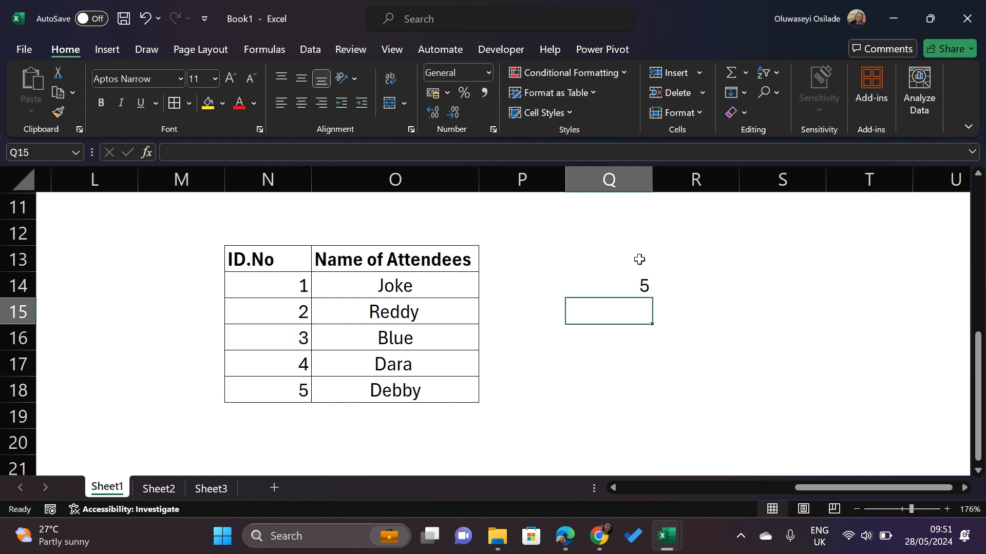
Enter =COUNT(O14:O18) in cell R14 to count the Name of Attendees range, then review its formula
left_click(635, 280)
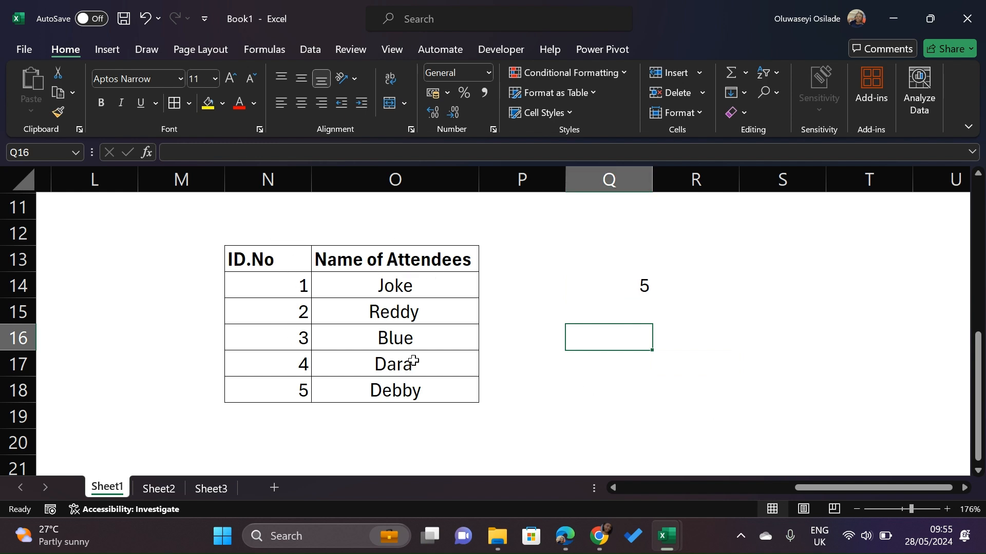
left_click(683, 290)
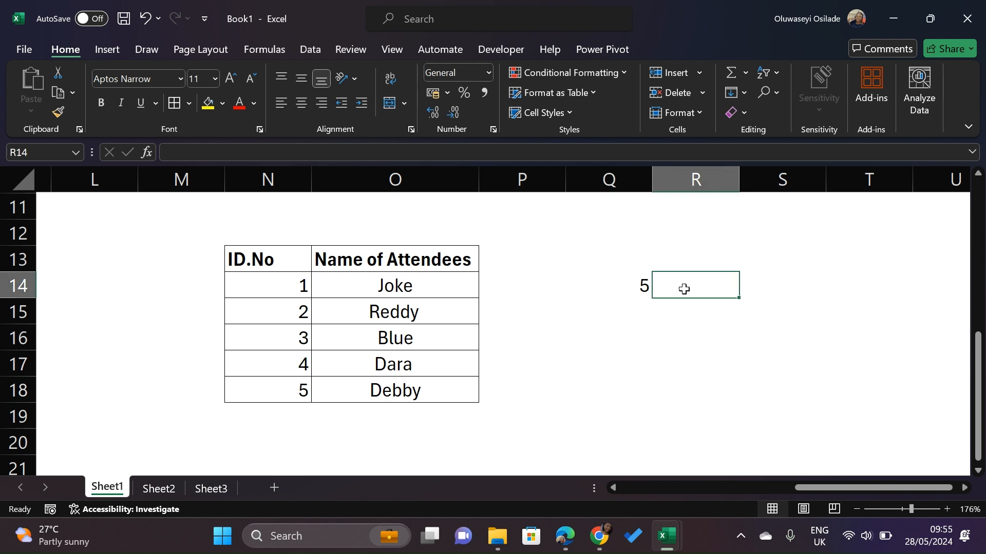
type("=")
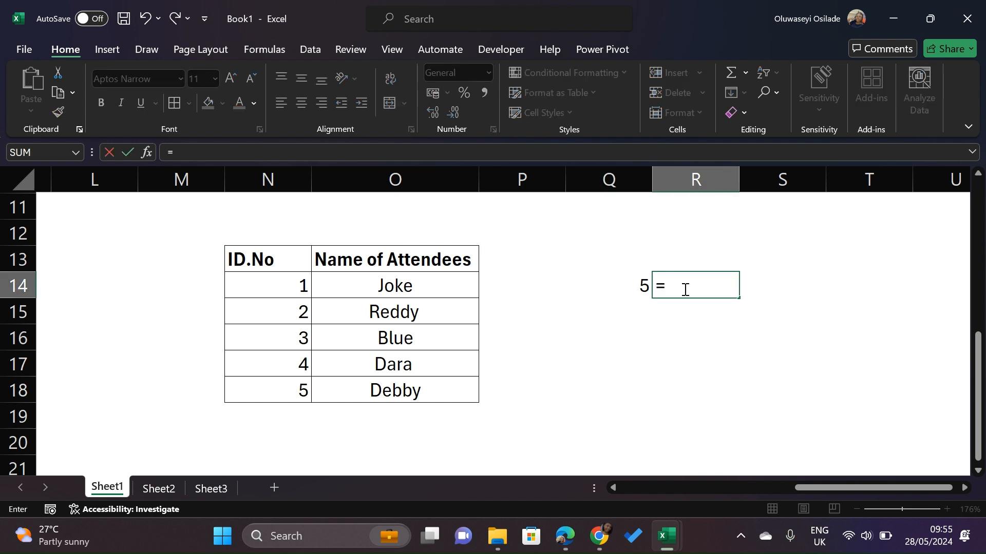
type("count")
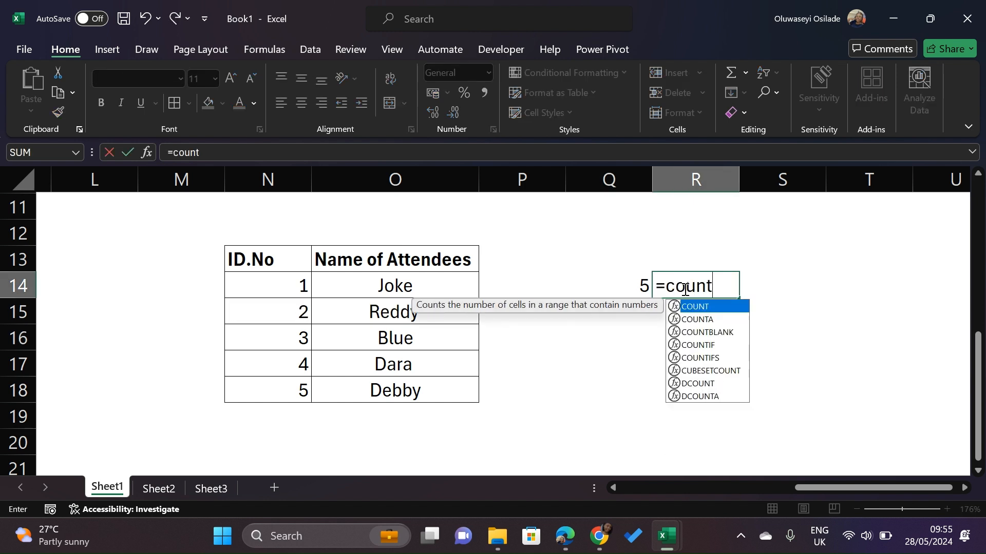
key("Tab")
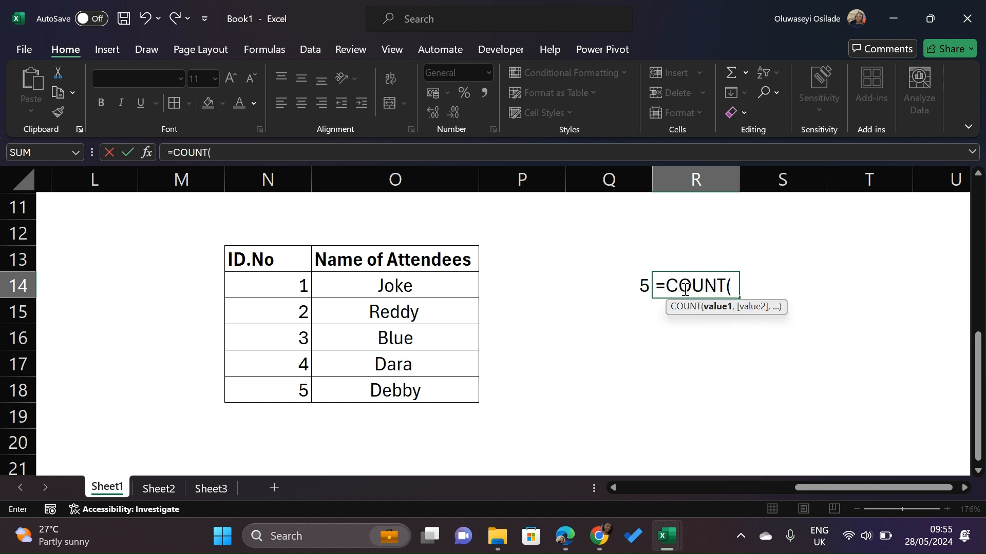
left_click(410, 289)
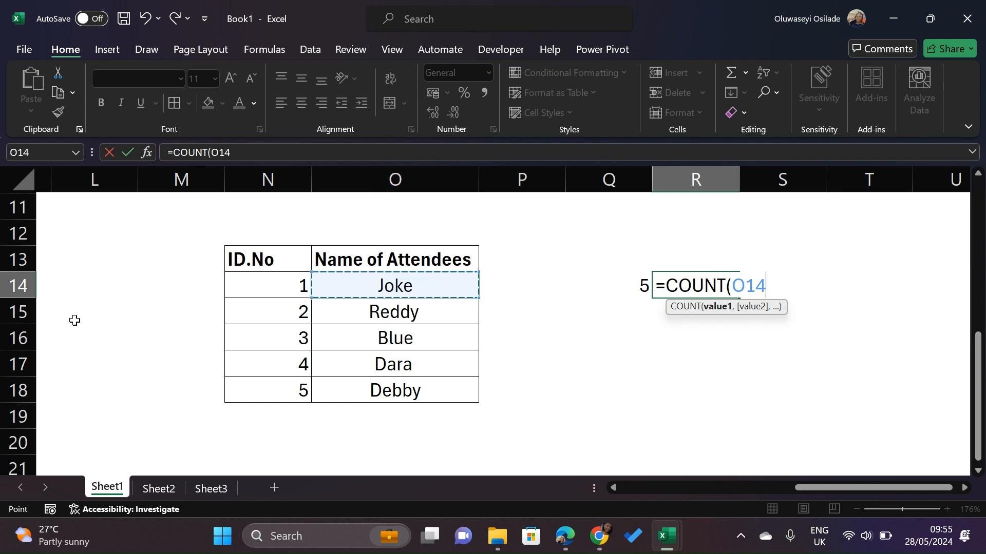
left_click_drag(433, 283, 421, 385)
left_click(421, 385)
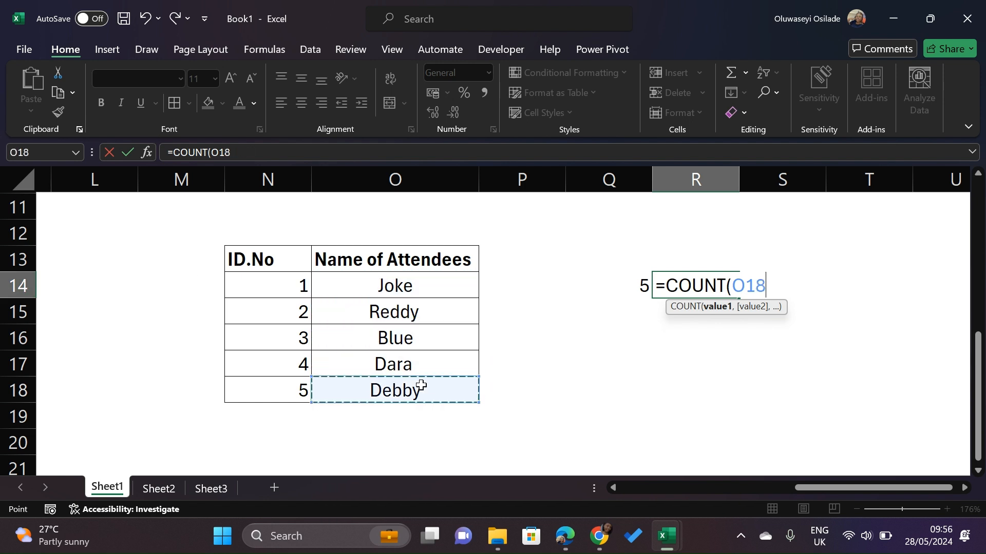
left_click_drag(425, 278, 429, 389)
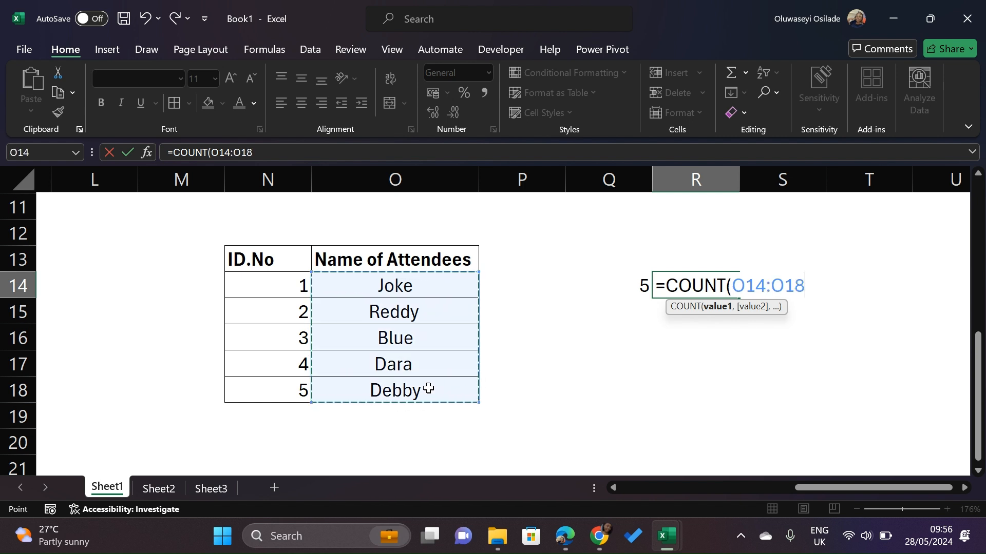
type(")")
key("Return")
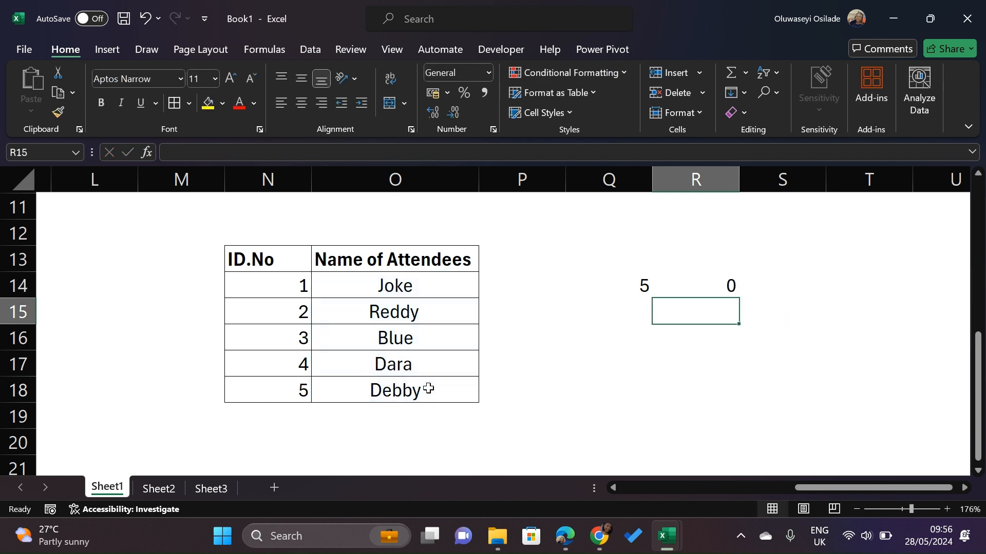
left_click(731, 283)
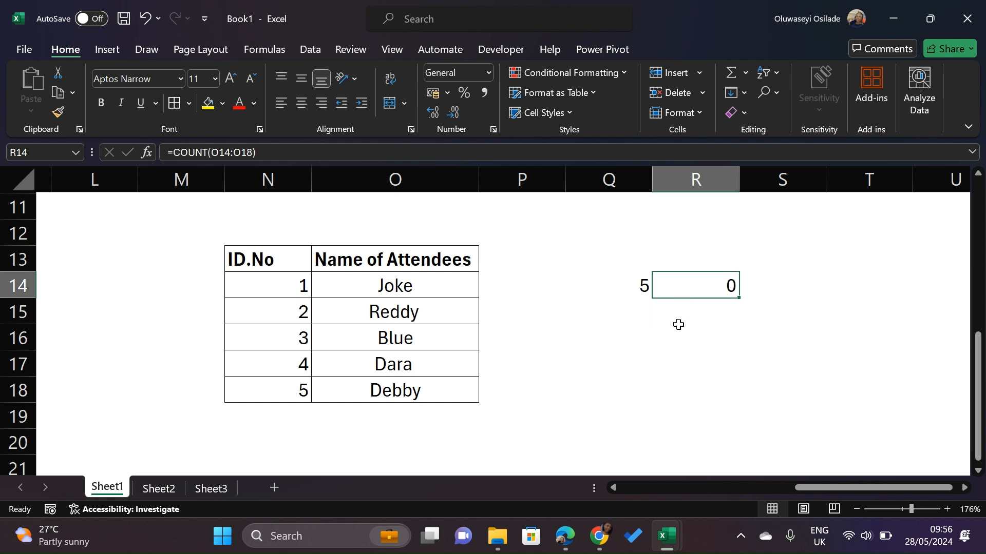
Scroll around the sheet to examine the Count and CountA headings above the attendees table
left_click(643, 316)
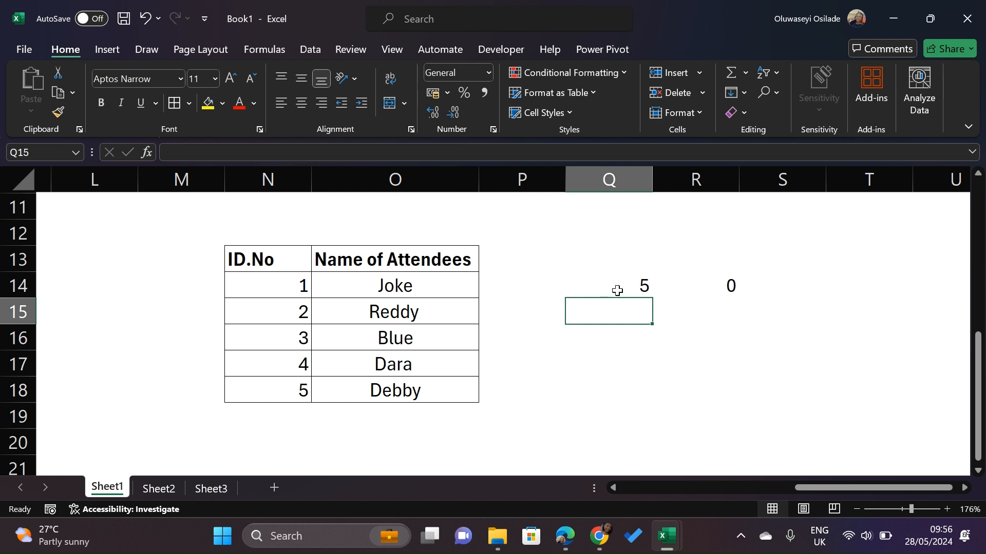
scroll(589, 280, "left", 6)
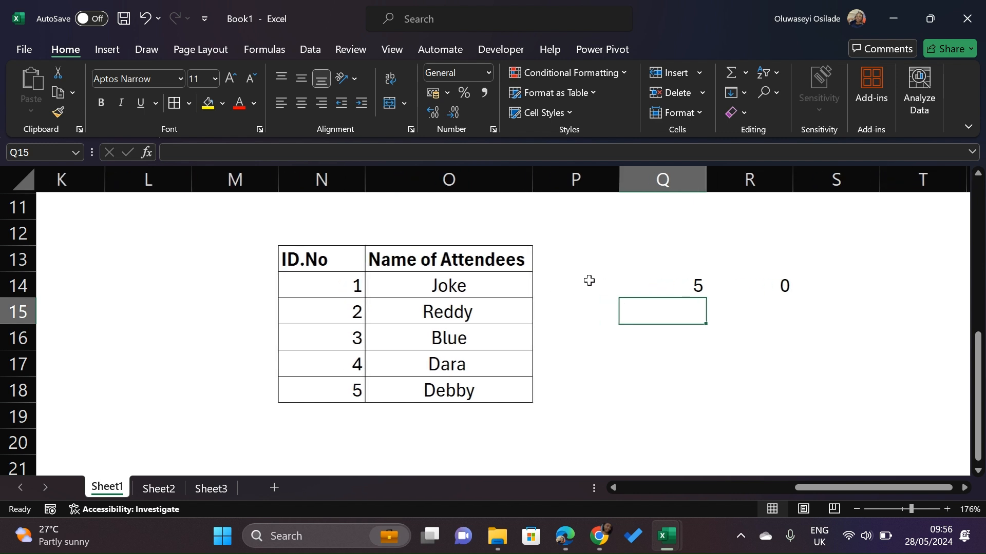
scroll(589, 280, "right", 3)
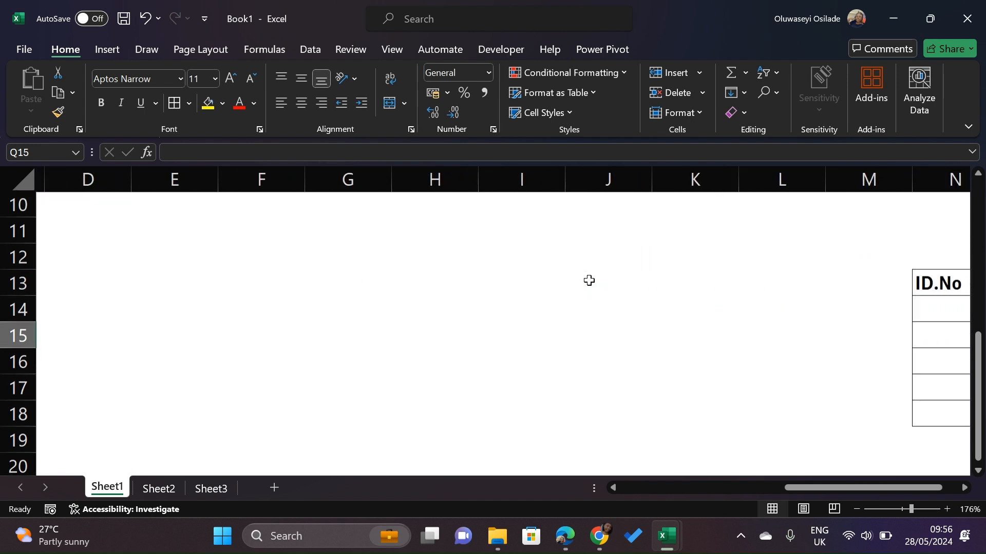
scroll(587, 279, "up", 3)
scroll(587, 279, "down", 1)
scroll(451, 318, "right", 1)
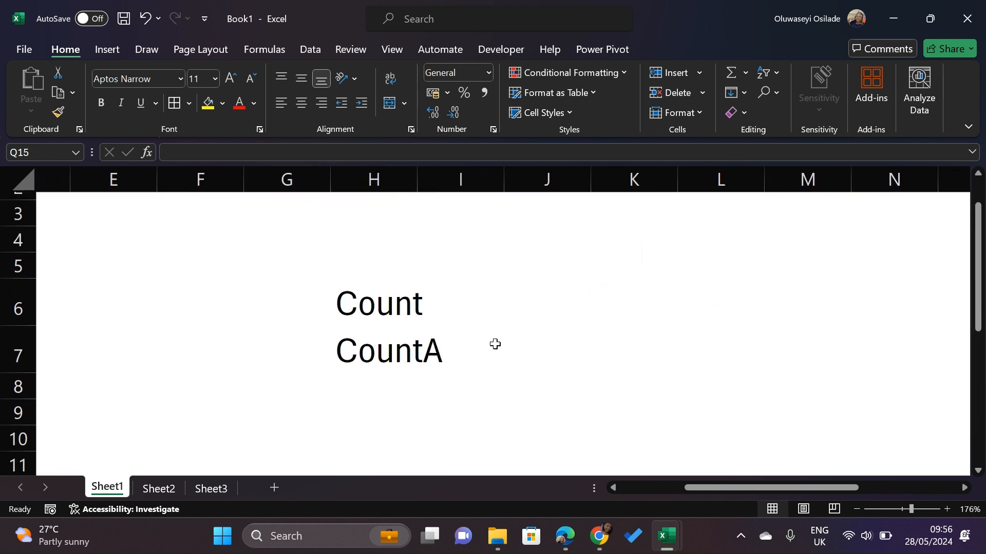
scroll(606, 343, "right", 4)
scroll(606, 342, "right", 4)
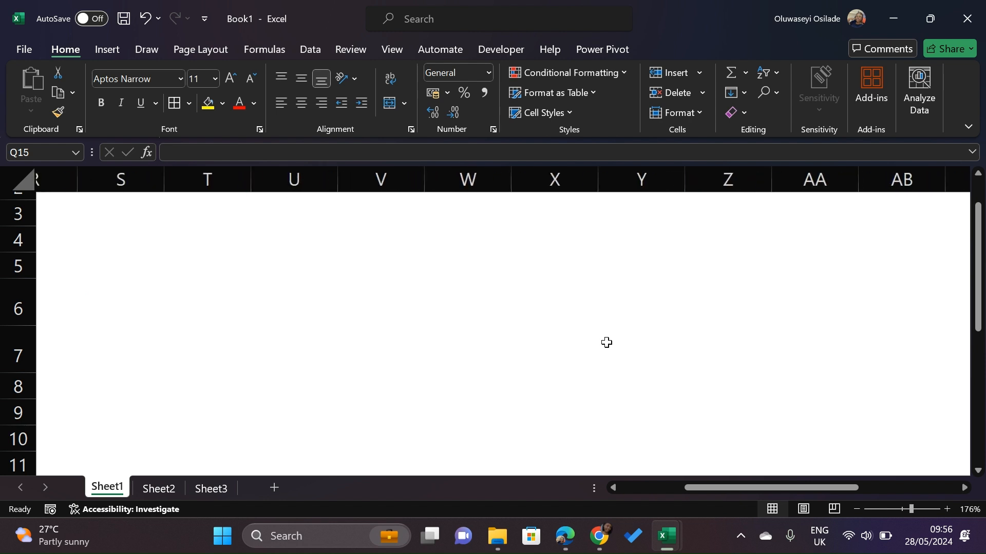
scroll(607, 342, "left", 6)
scroll(606, 342, "up", 1)
scroll(606, 343, "left", 4)
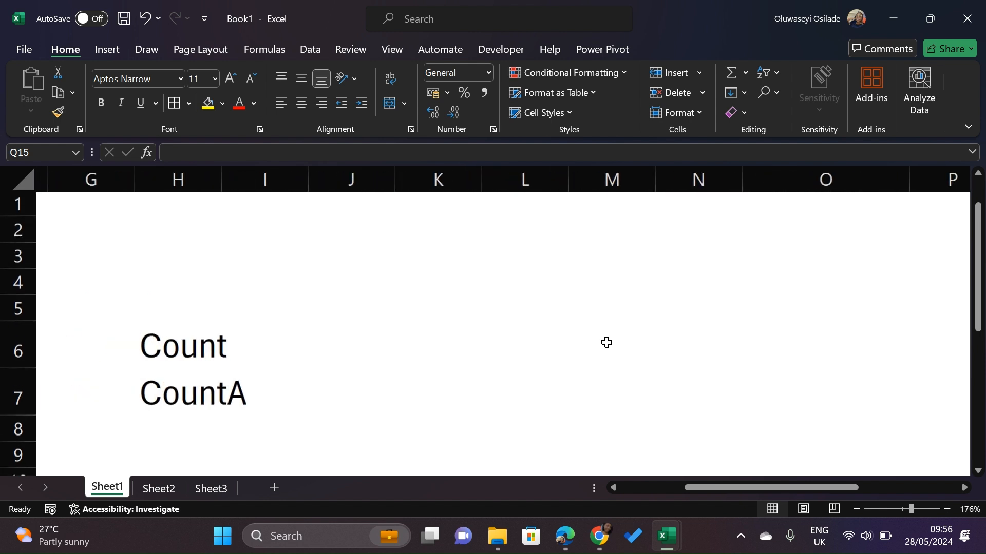
scroll(606, 342, "down", 2)
scroll(607, 342, "up", 2)
scroll(606, 342, "down", 2)
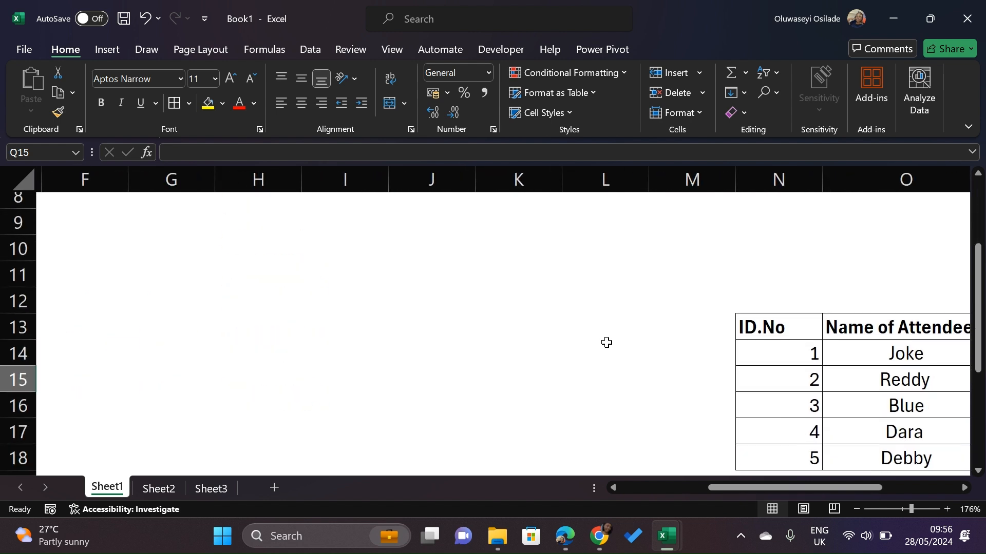
scroll(607, 343, "up", 1)
scroll(606, 342, "right", 4)
scroll(607, 343, "down", 2)
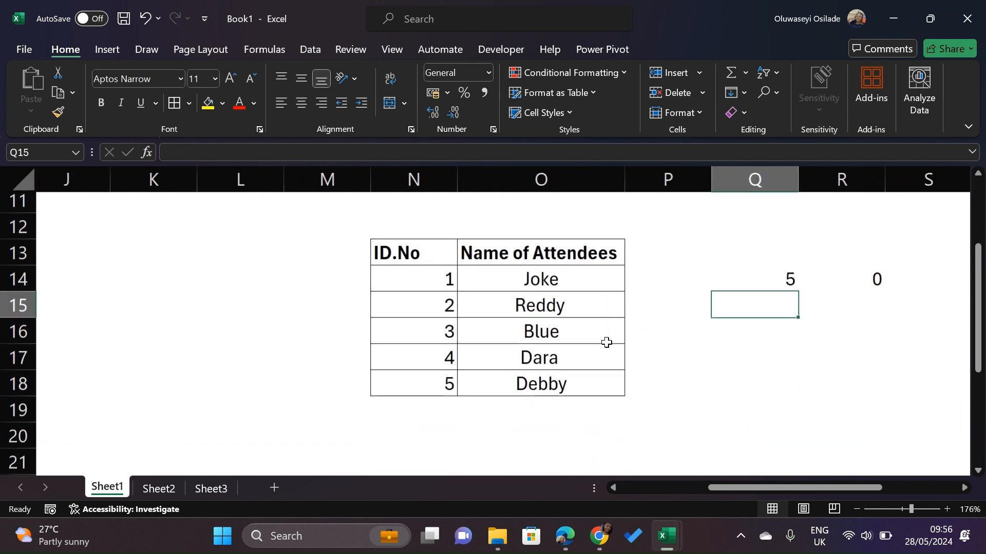
scroll(606, 342, "right", 1)
scroll(606, 343, "right", 1)
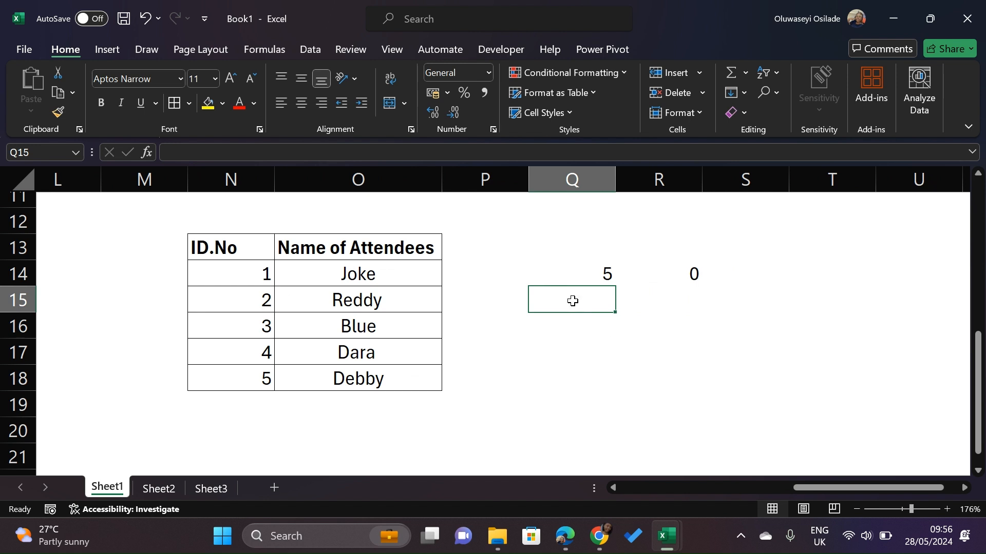
Enter =COUNTA(N14:N18) in cell Q15 to count the ID.No range with COUNTA
type("=")
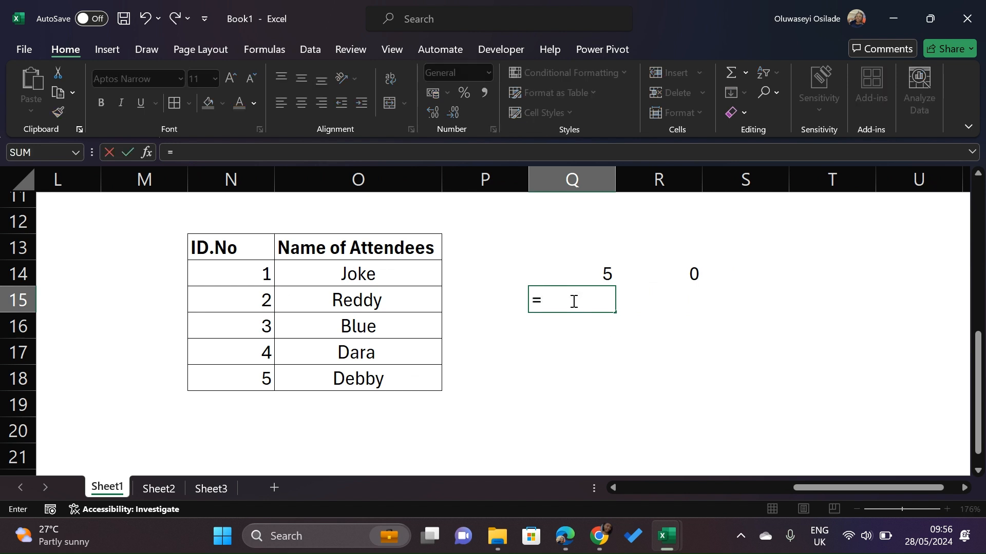
type("coun")
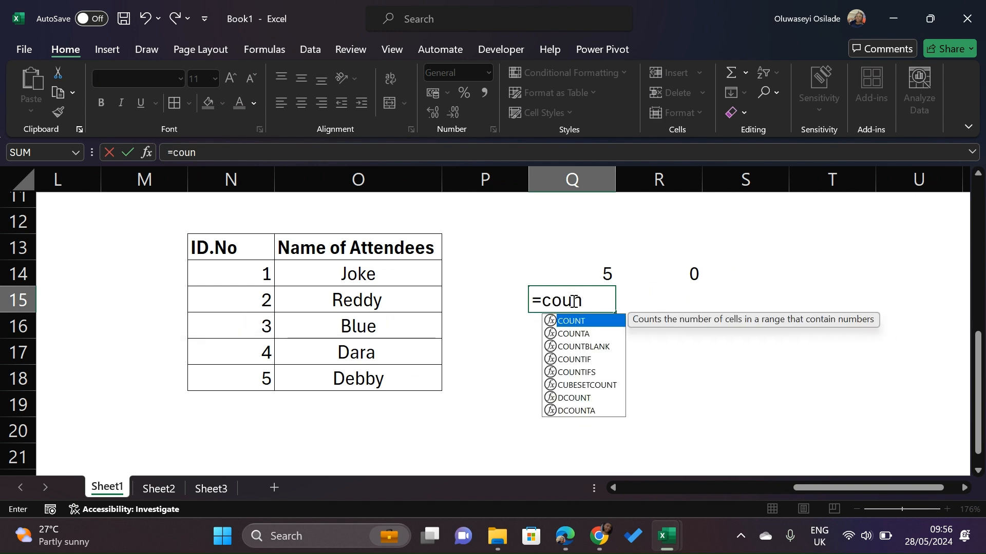
key("Tab")
key("BackSpace")
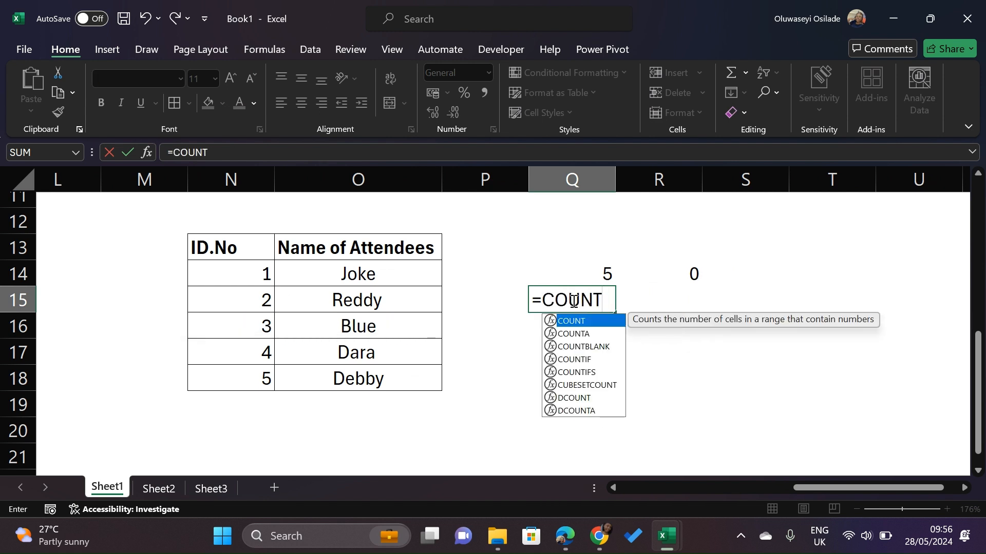
key("Down")
key("Tab")
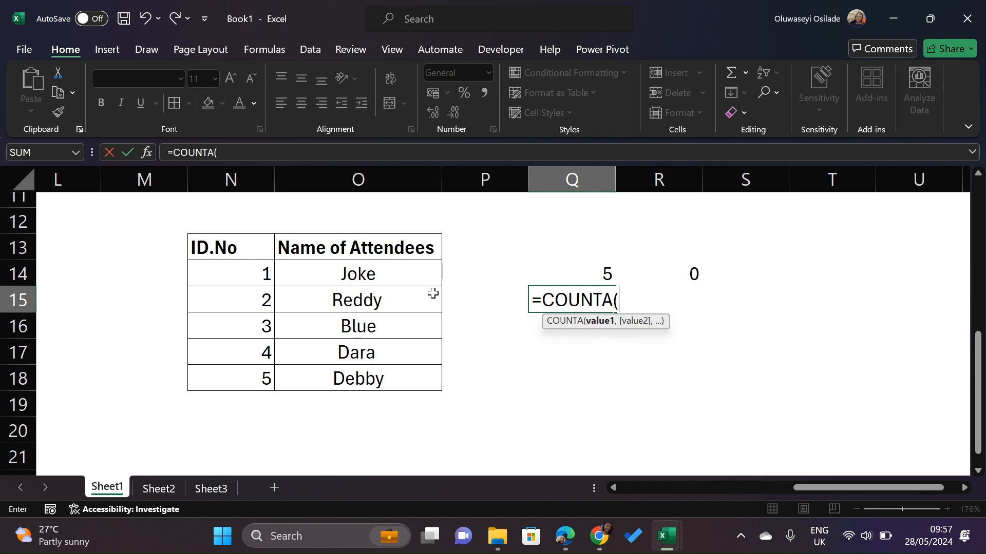
left_click(239, 272)
left_click_drag(238, 273, 243, 376)
type(")")
key("Return")
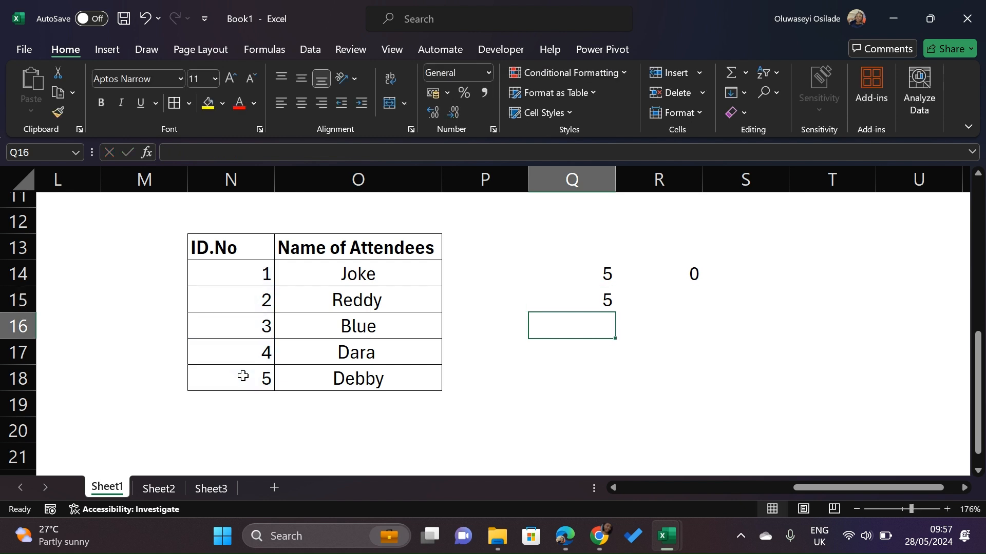
left_click(593, 299)
Enter =COUNTA(O14:O18) in cell R15 to count the Name of Attendees range with COUNTA
left_click(665, 299)
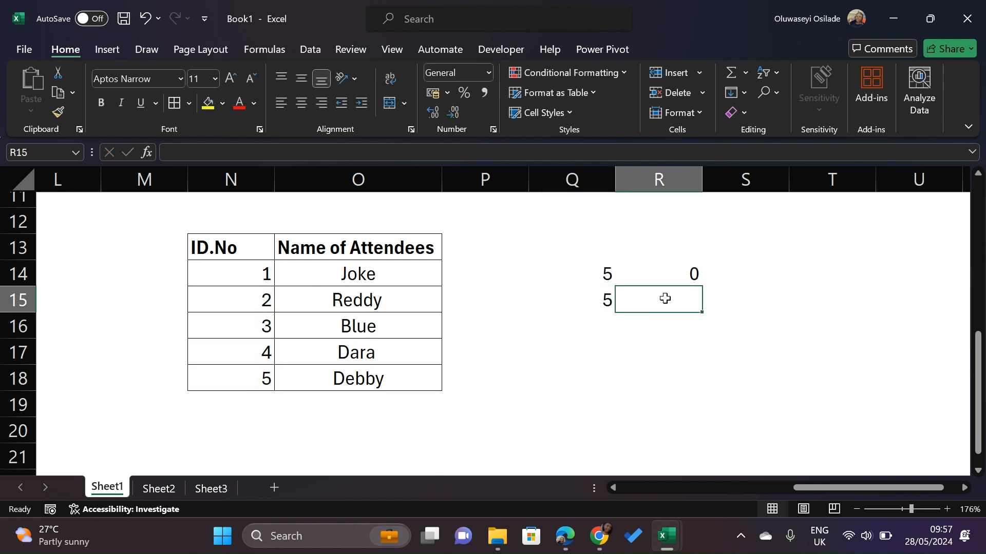
type("=count")
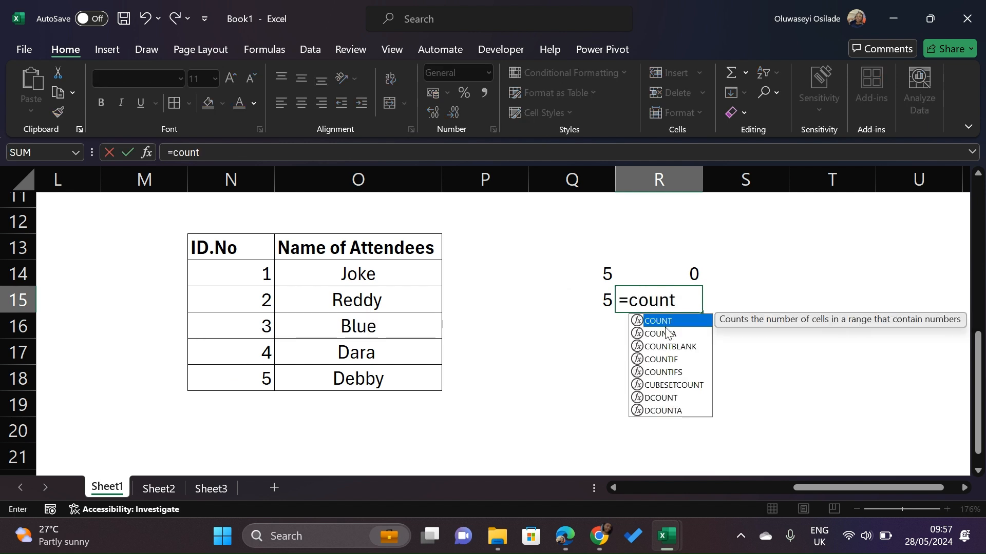
left_click(666, 333)
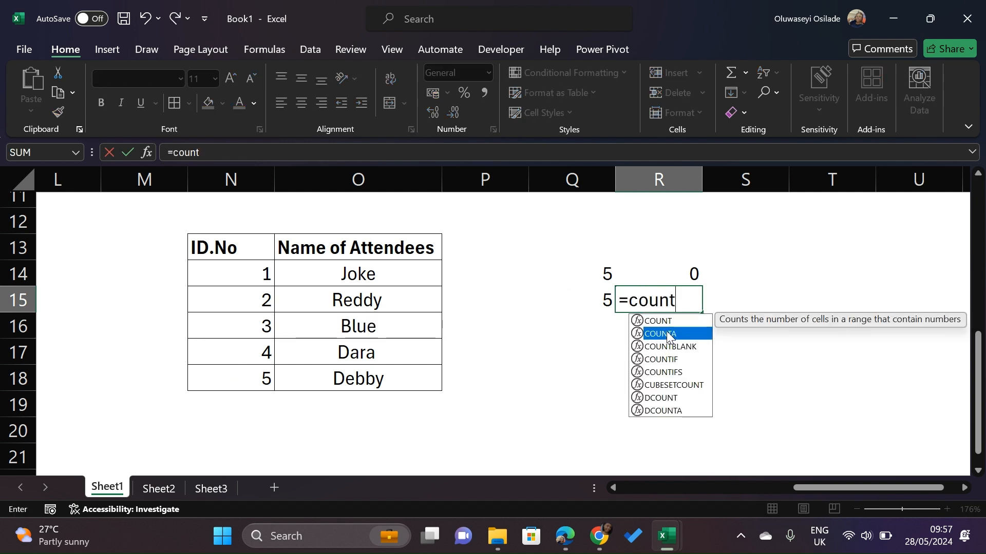
key("Tab")
left_click_drag(375, 276, 382, 379)
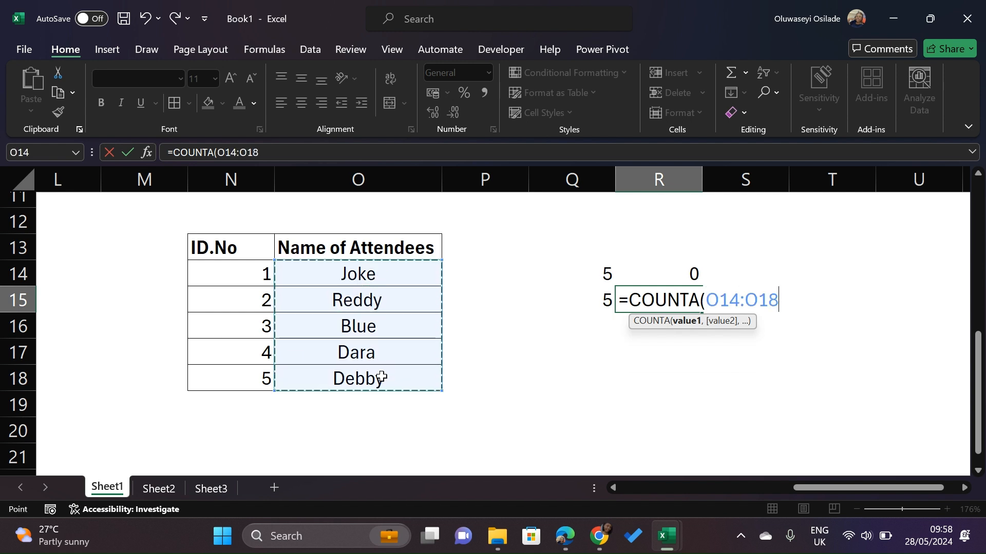
type(")")
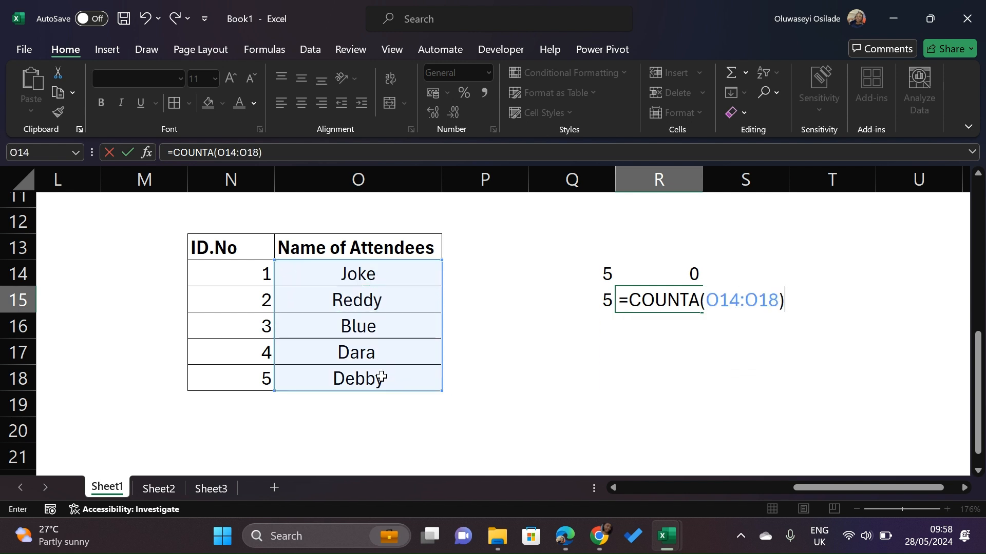
key("Return")
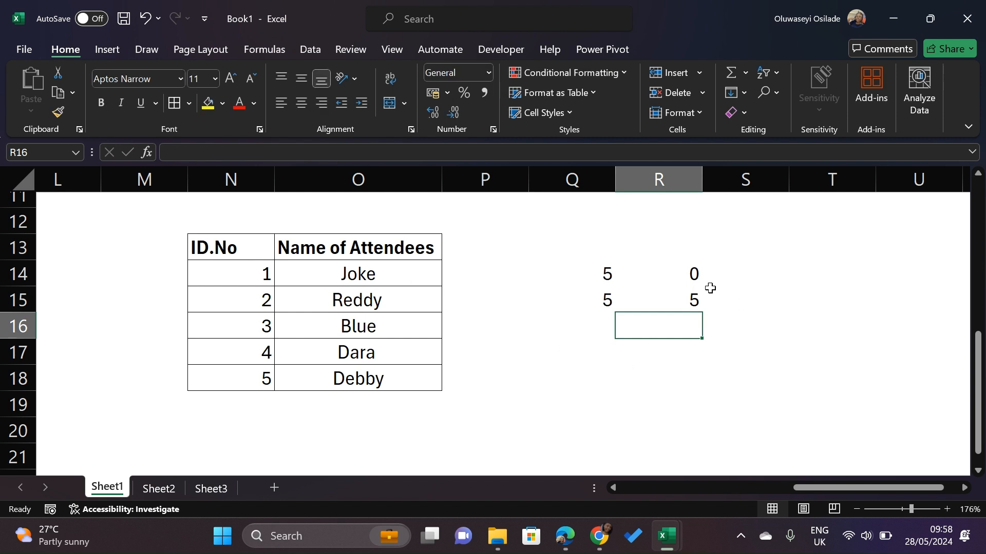
Select the COUNT and COUNTA result cells in turn to compare their formulas for both columns
left_click(692, 301)
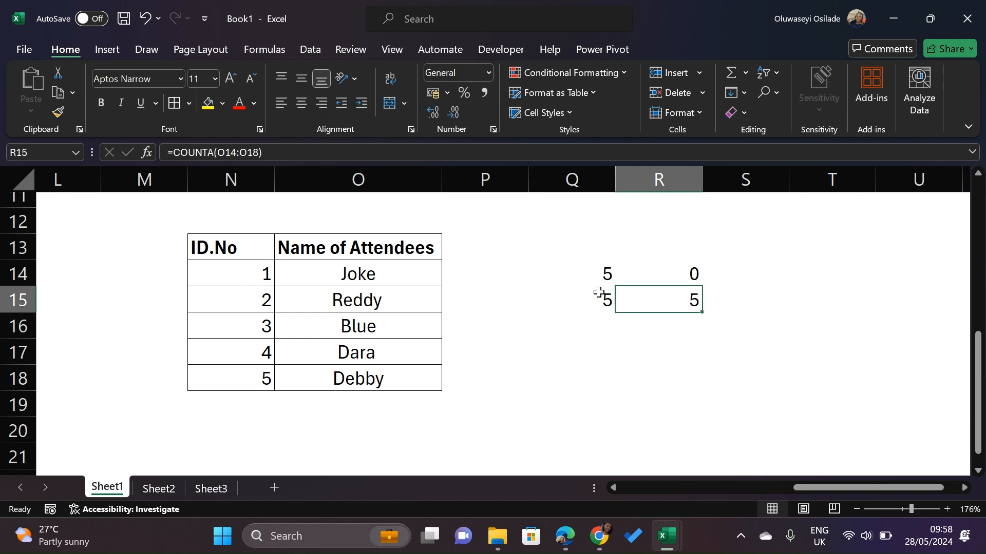
left_click(551, 308)
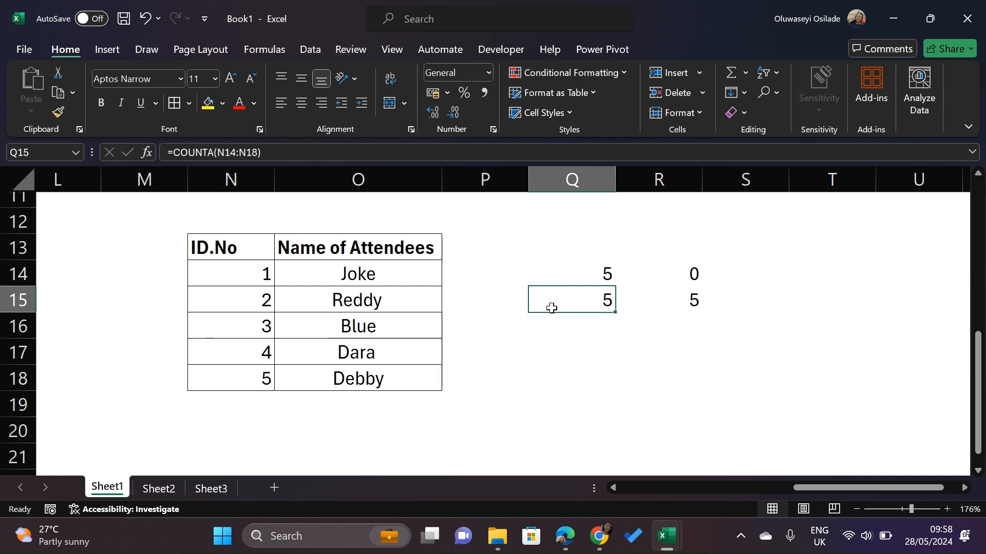
left_click(592, 274)
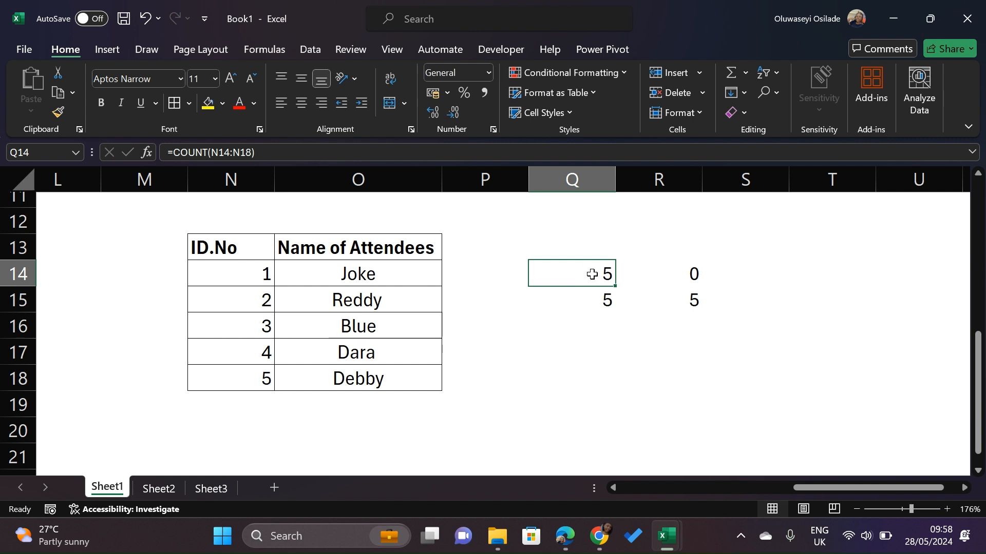
left_click(596, 330)
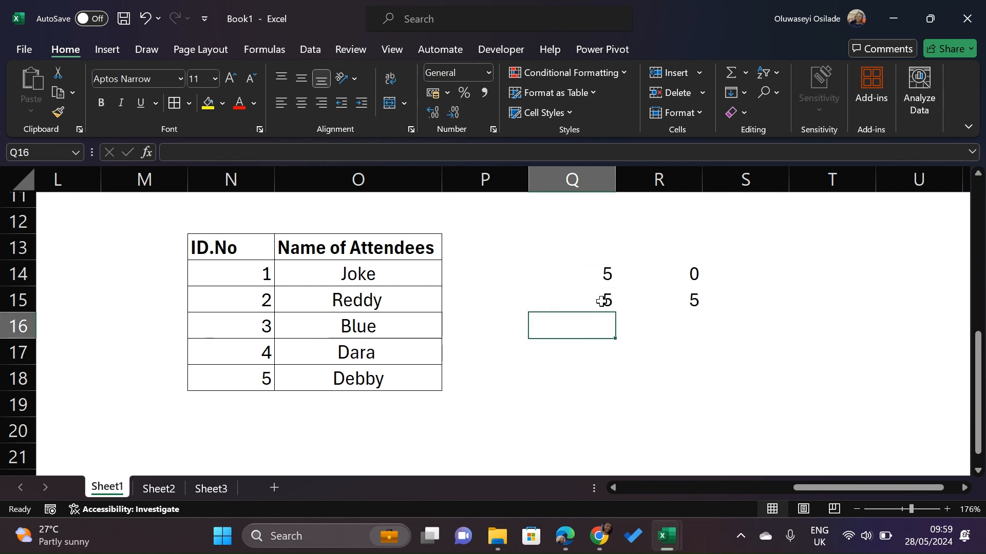
left_click(602, 301)
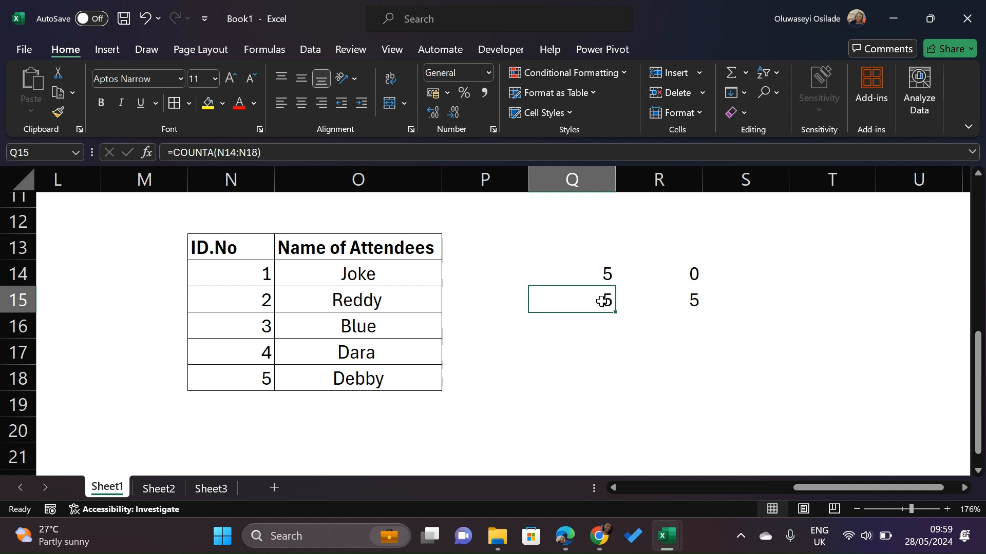
left_click(683, 298)
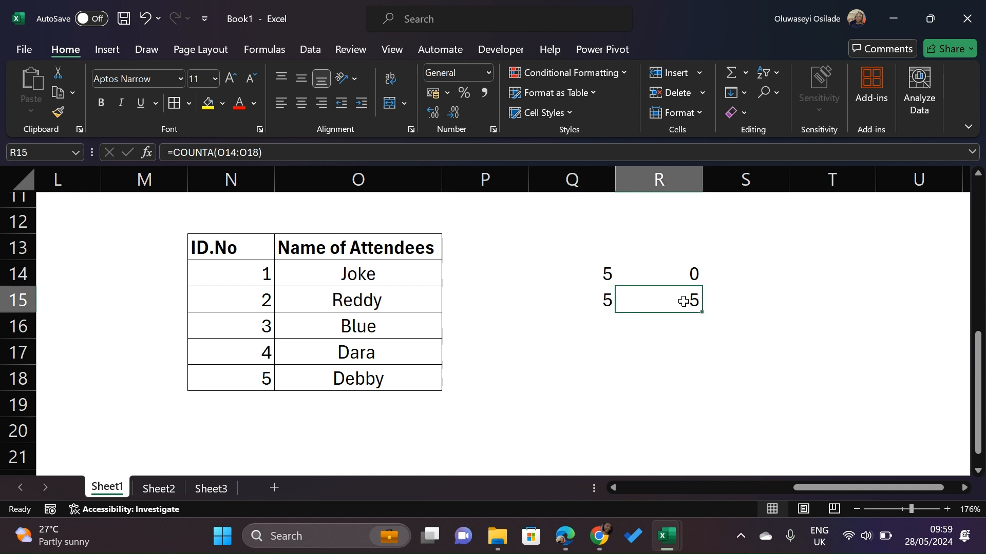
left_click(208, 104)
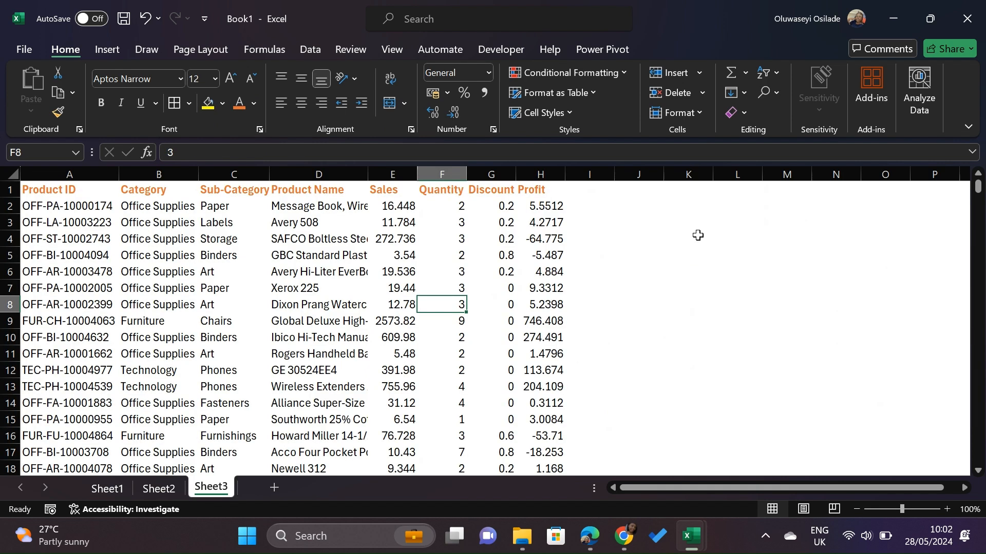
left_click(697, 235)
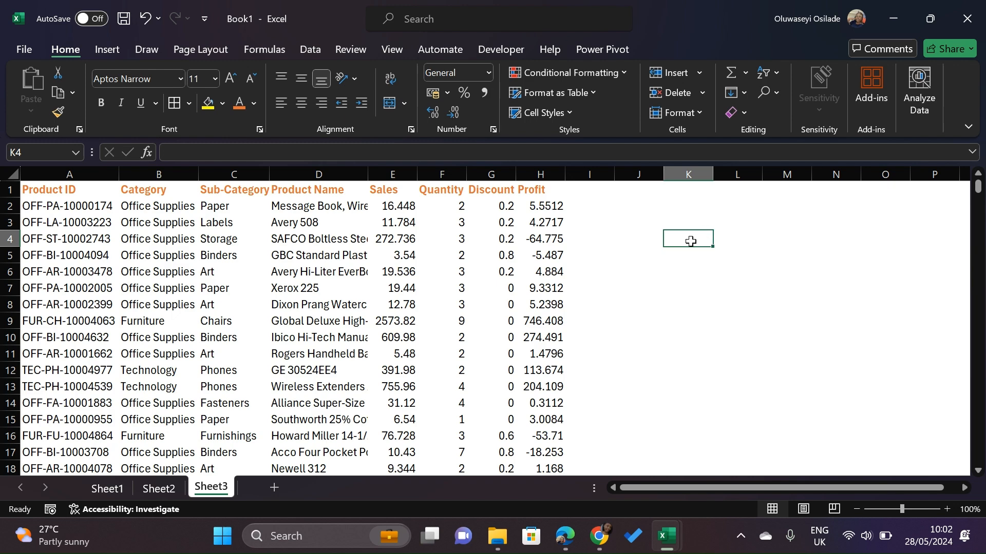
type("=")
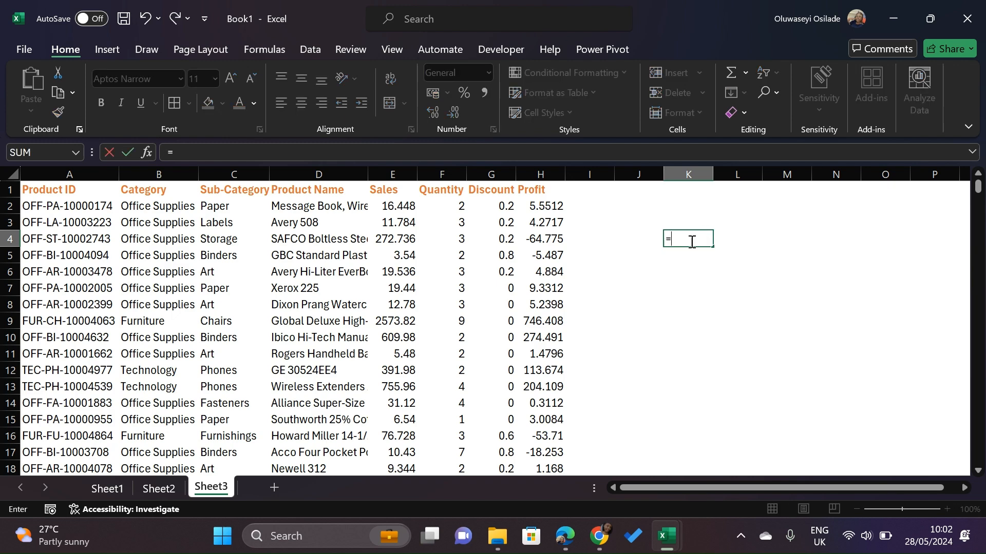
type("cou")
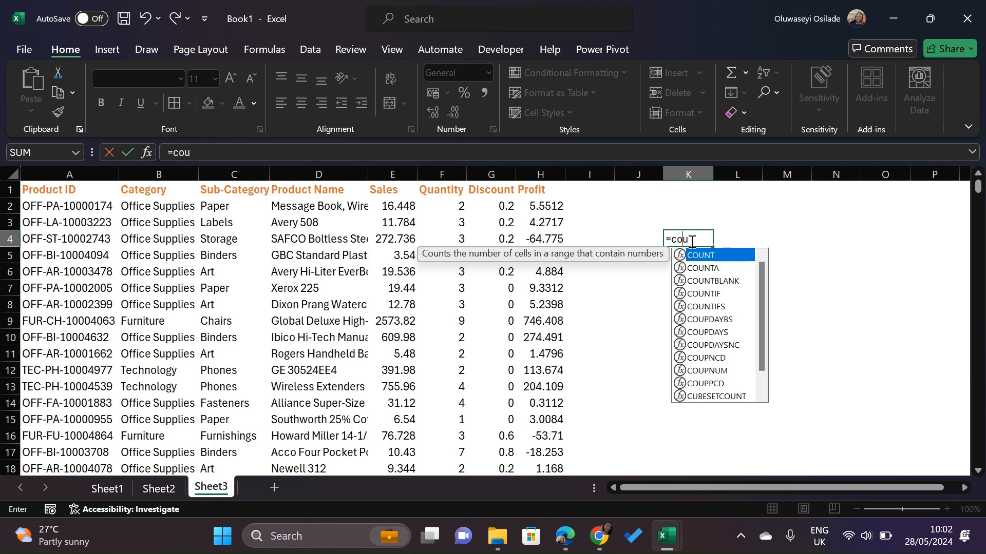
key("Escape")
left_click(742, 300)
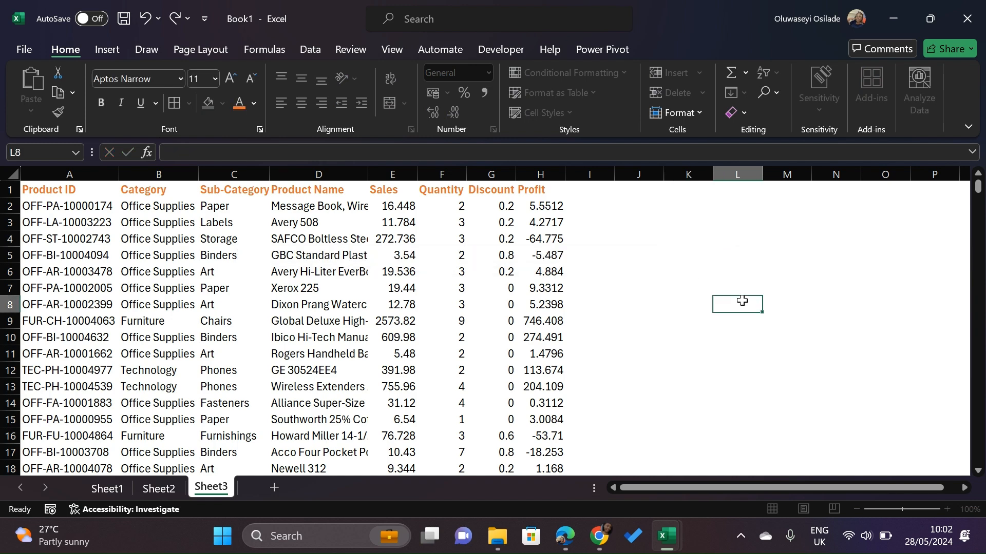
On Sheet3, enter a COUNTA formula in K2 counting the Product ID column from A2 to A9995
left_click(910, 507)
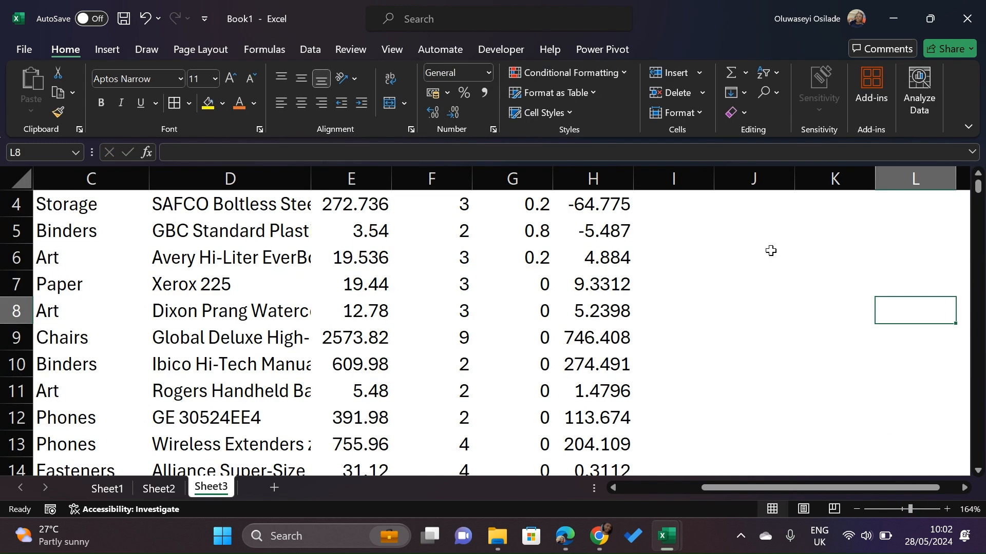
scroll(771, 251, "up", 1)
scroll(770, 250, "left", 2)
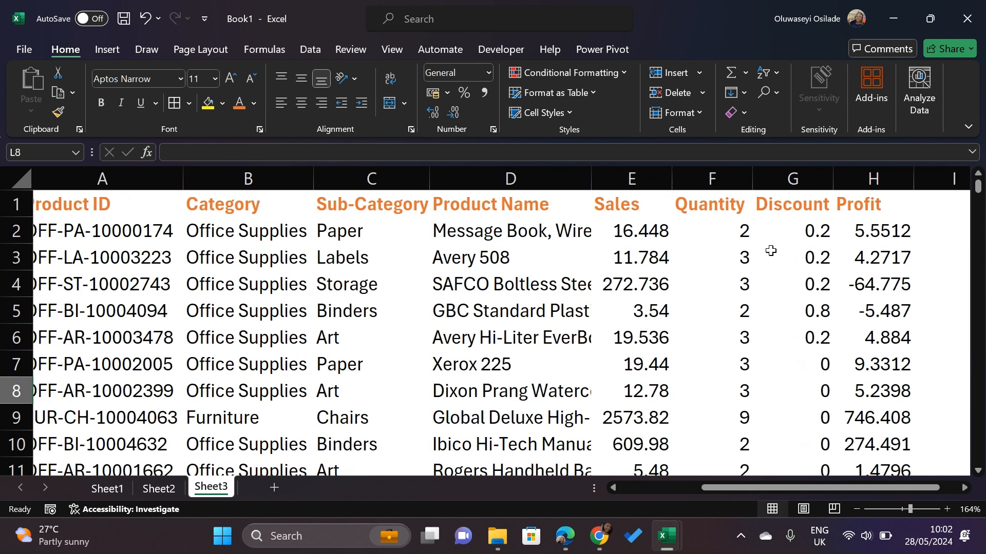
scroll(771, 251, "right", 2)
left_click(790, 242)
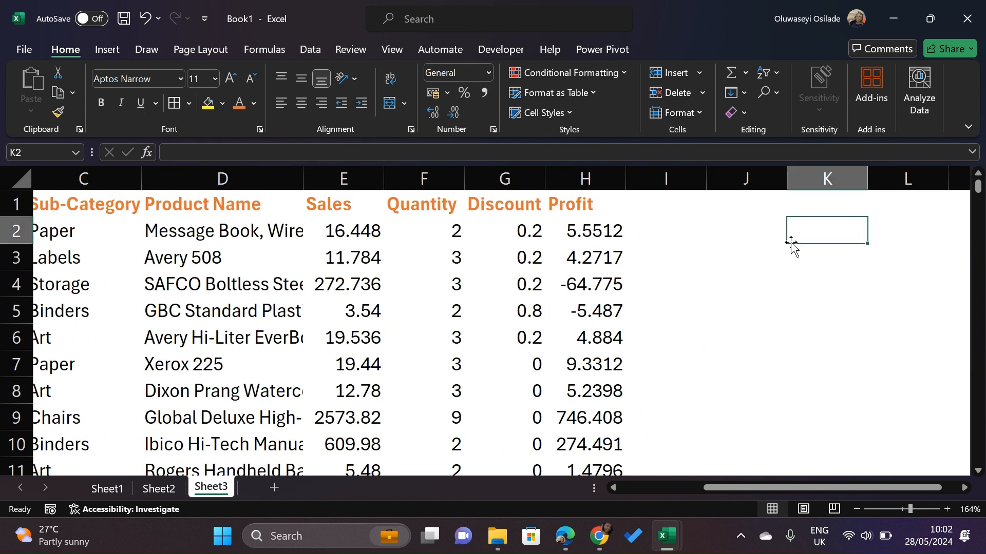
type("=")
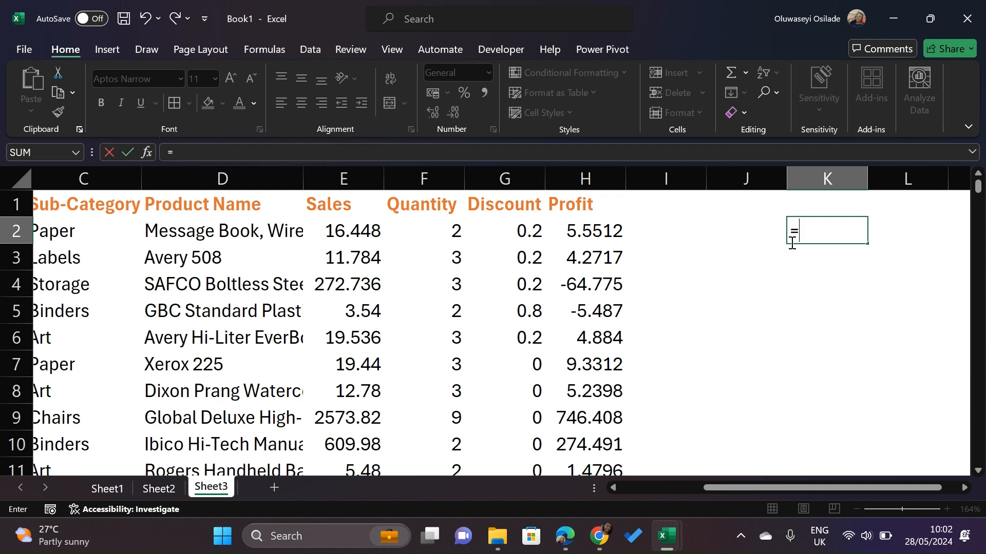
type("count")
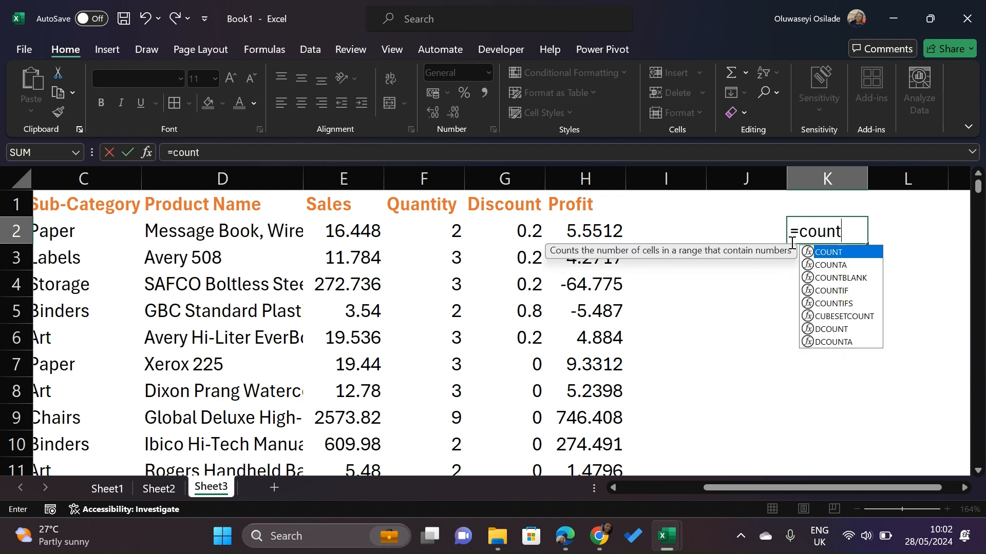
key("Down")
key("Tab")
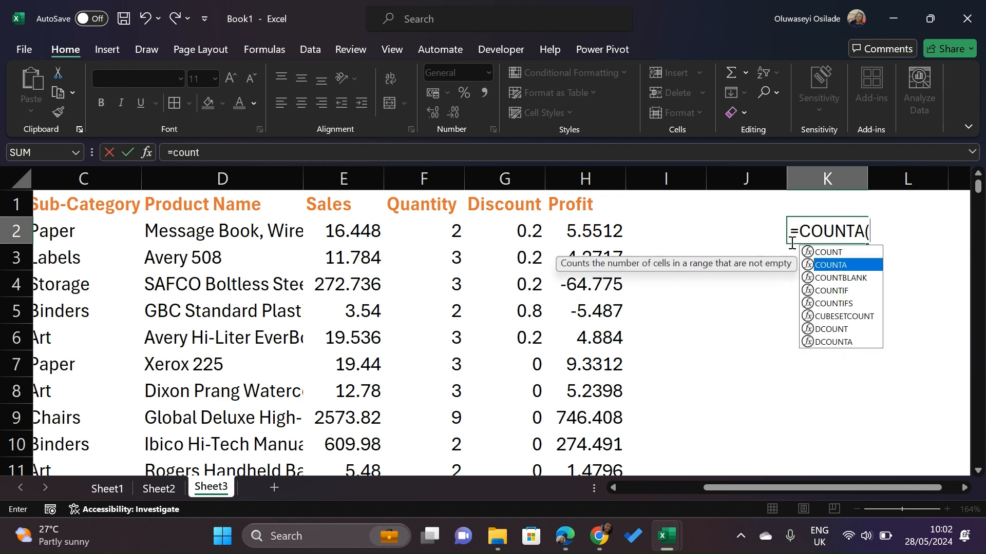
scroll(480, 305, "left", 5)
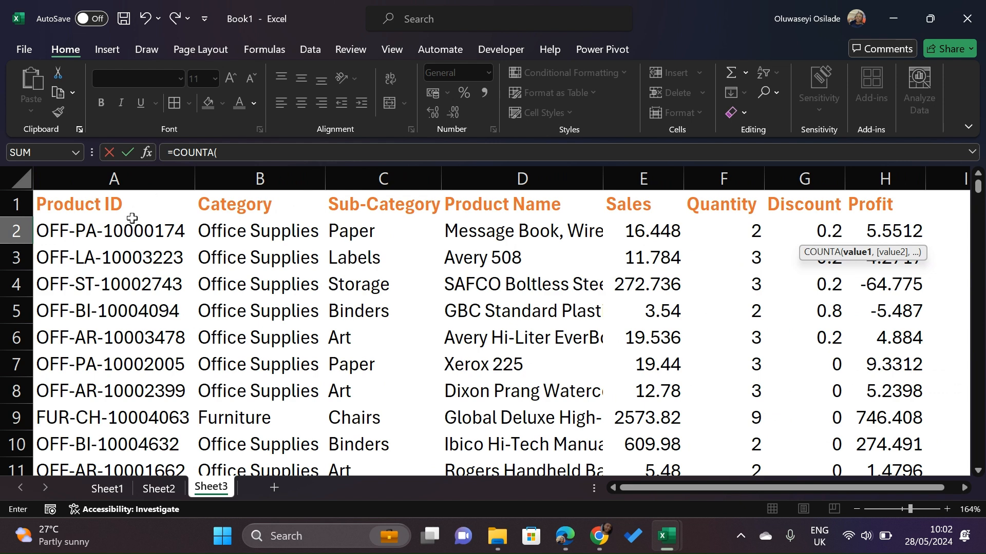
left_click(120, 229)
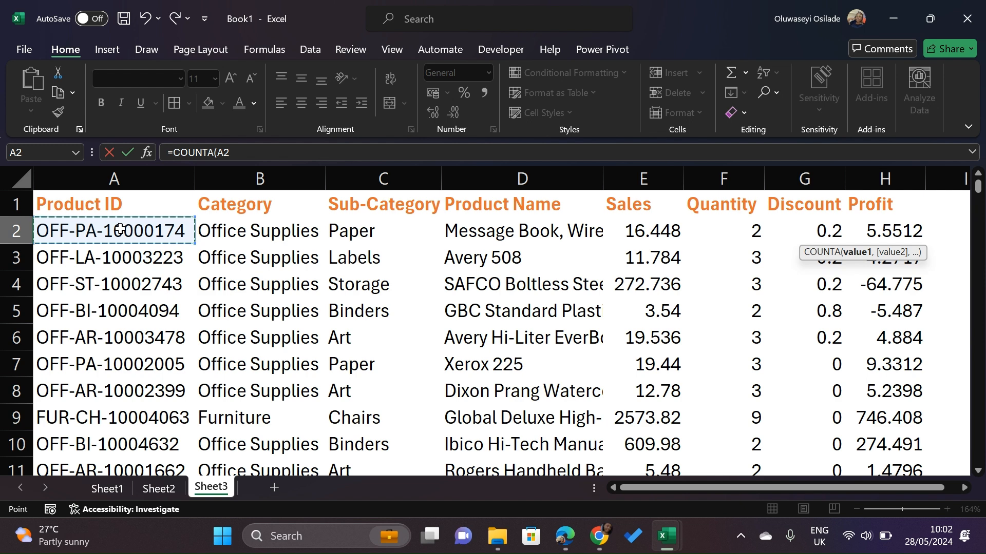
key("ctrl+shift+Down")
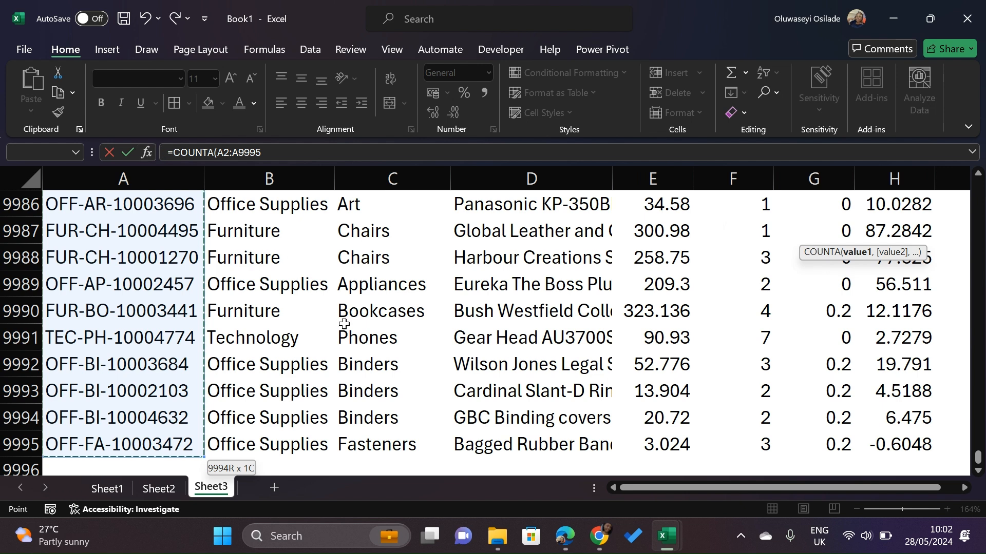
scroll(344, 323, "right", 5)
key("Return")
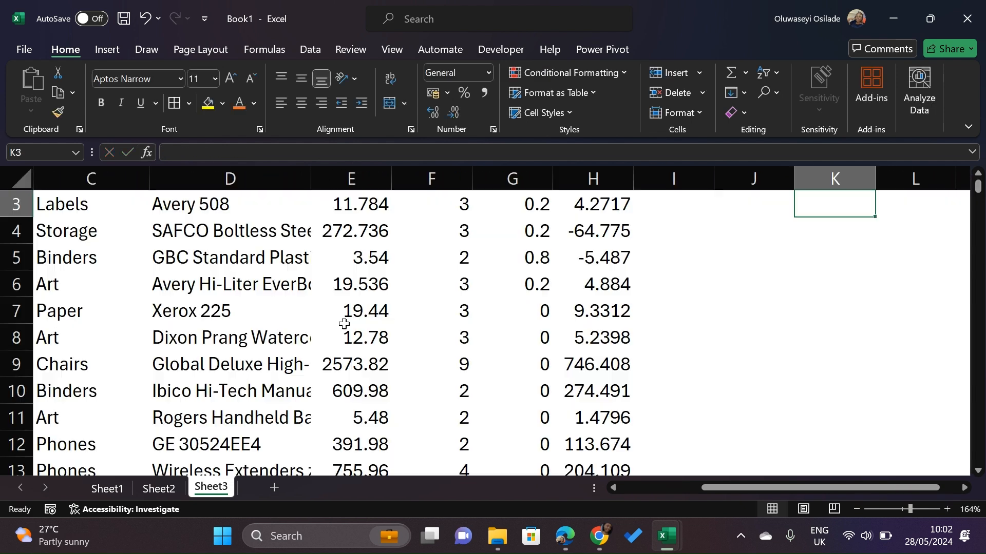
Format the count in K2 with comma style and no decimal places
scroll(939, 218, "up", 1)
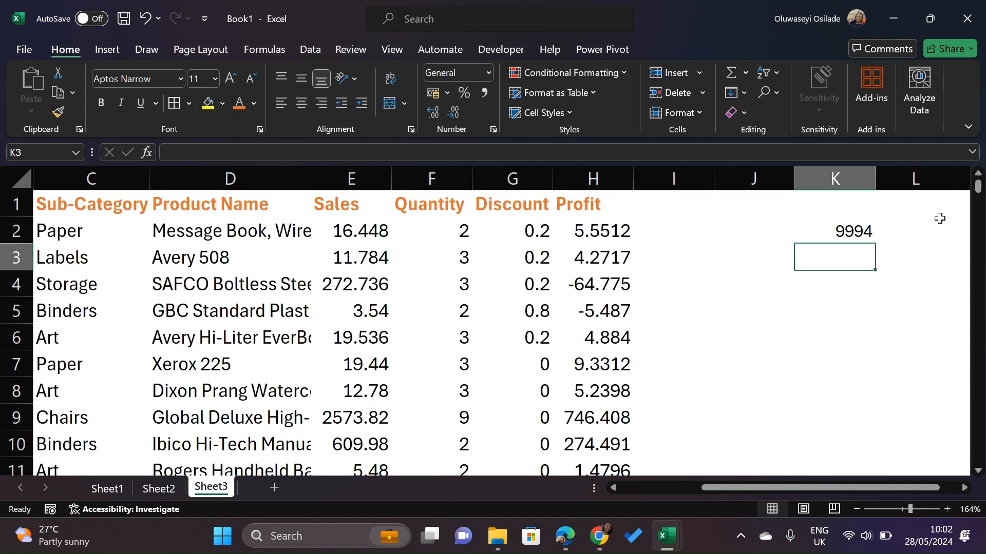
scroll(940, 218, "right", 1)
left_click(743, 233)
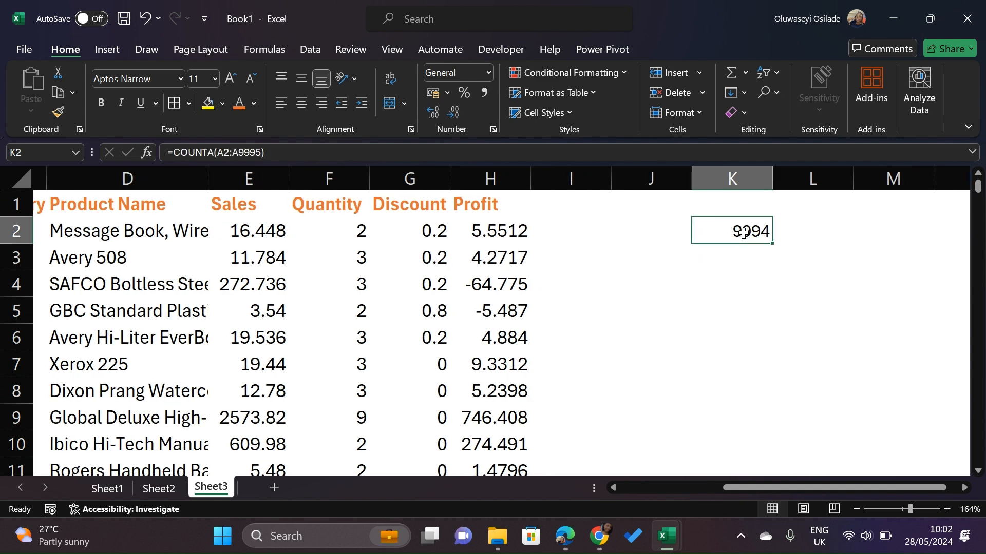
left_click(485, 90)
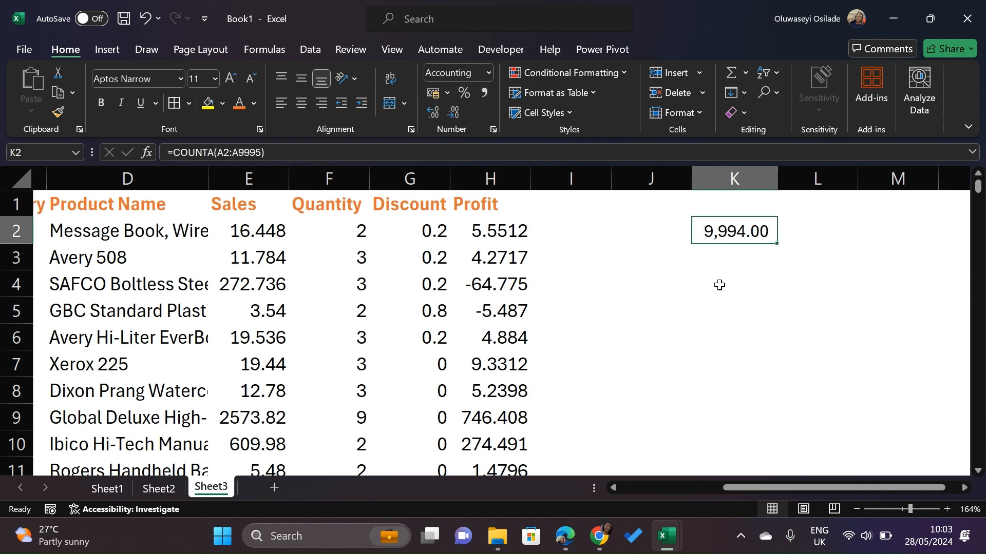
left_click(457, 112)
left_click(457, 112)
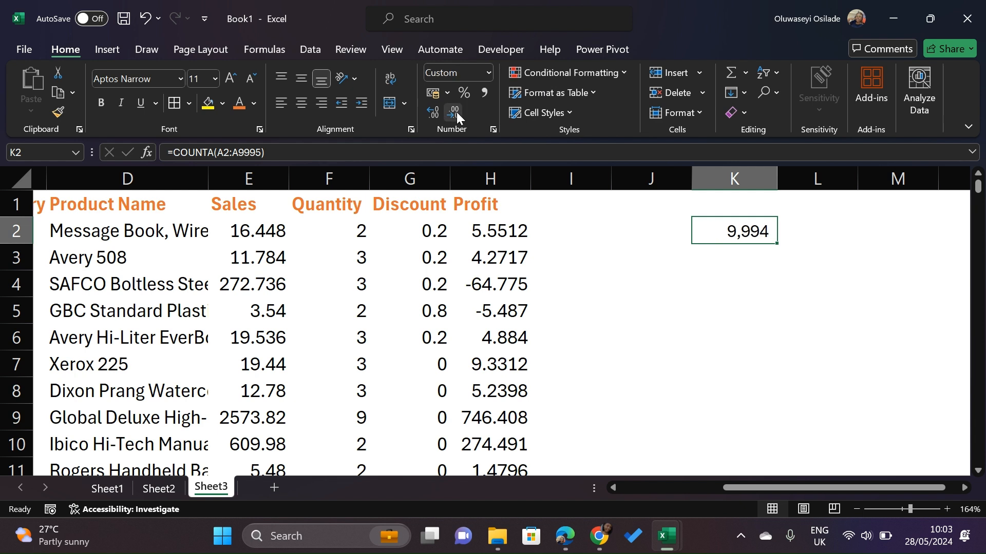
Label cell J2 as Rows beside the count
left_click(679, 227)
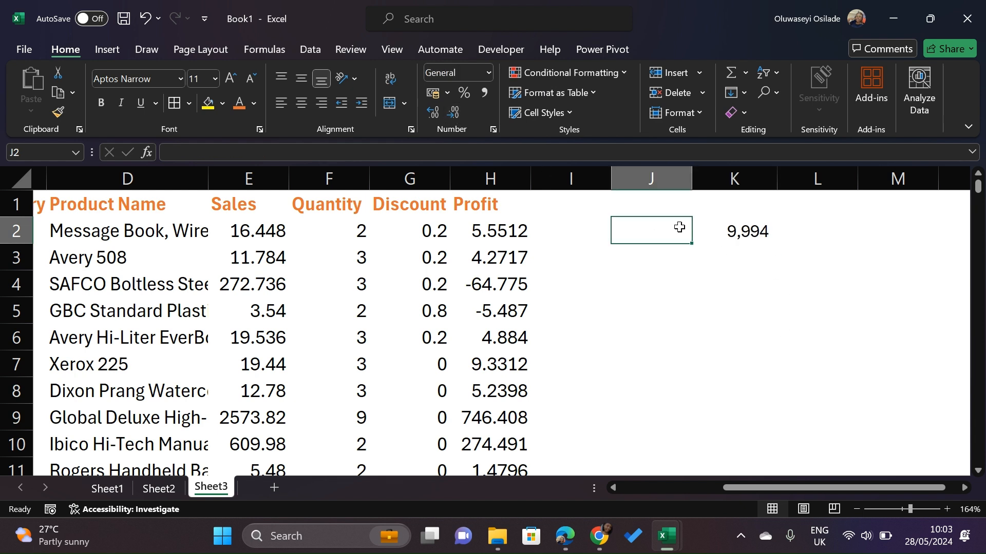
type("R")
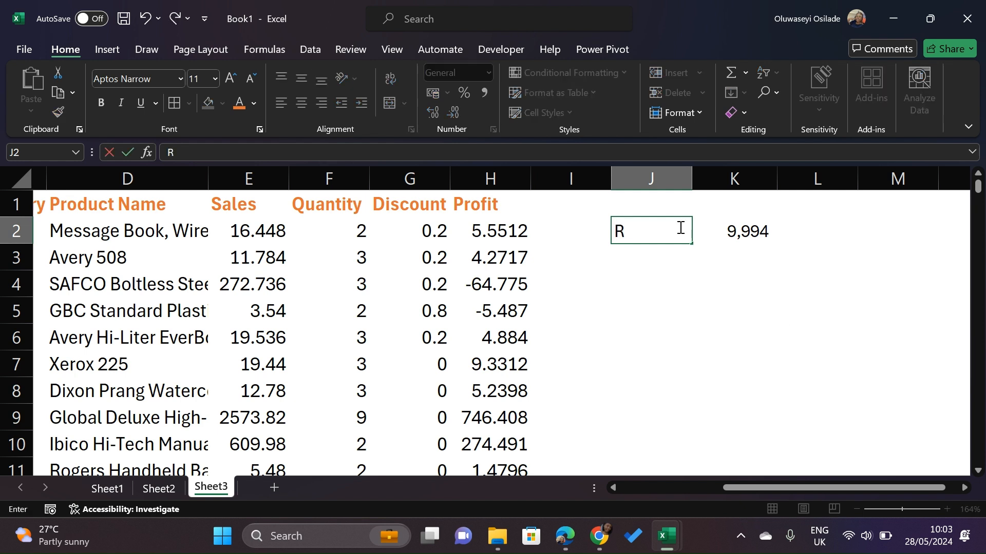
type("ows")
key("Return")
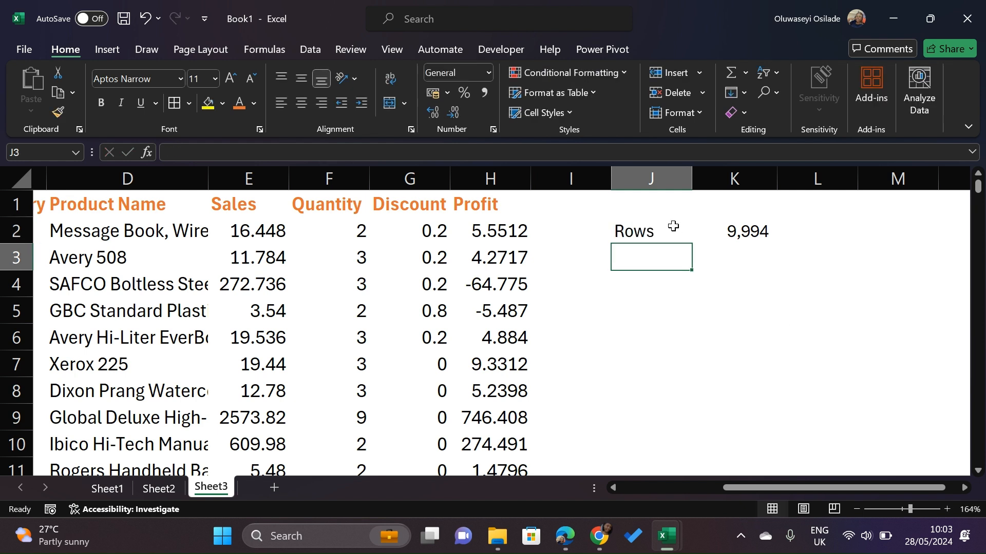
left_click(653, 229)
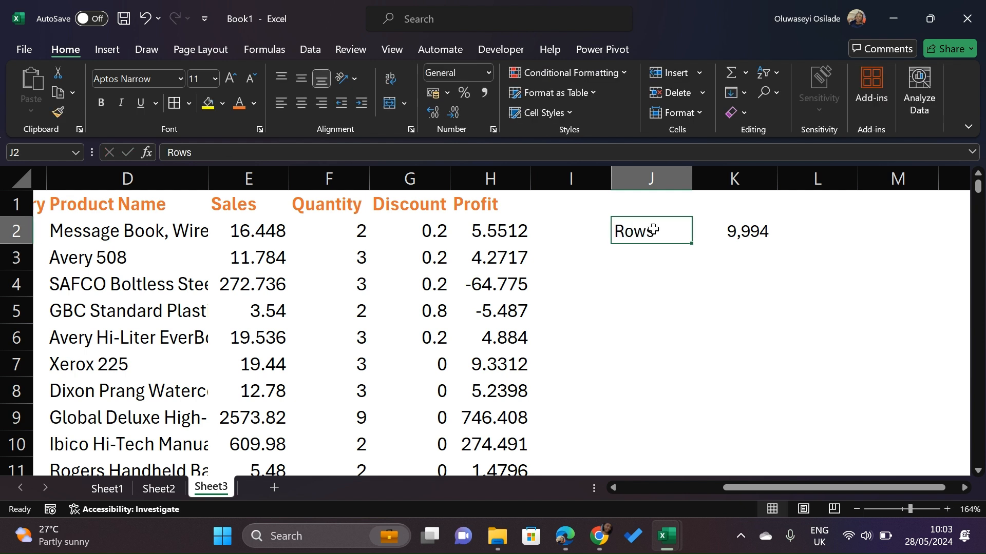
Right-align the Rows label in J2 and label cell J3 as Columns
left_click(321, 106)
left_click(682, 257)
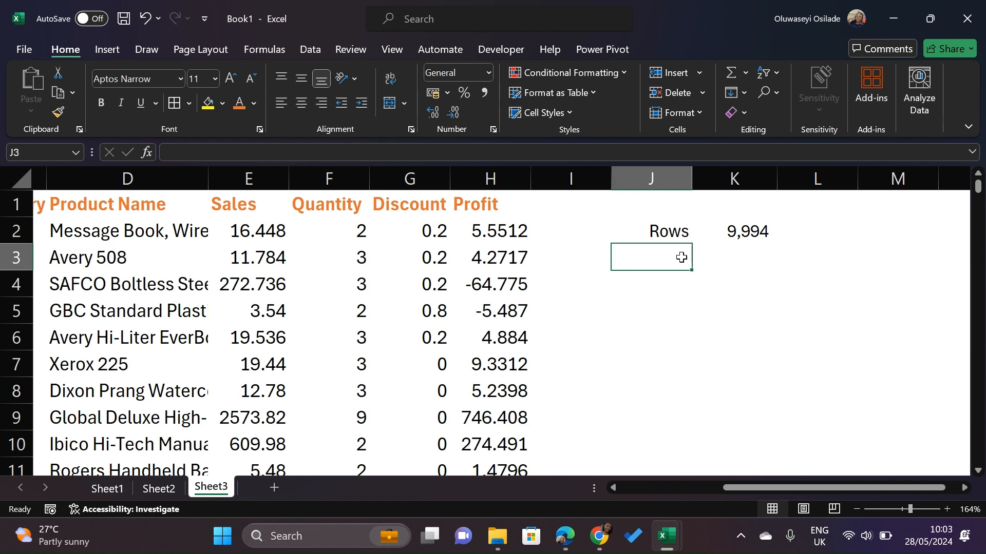
key("F2")
type("Column")
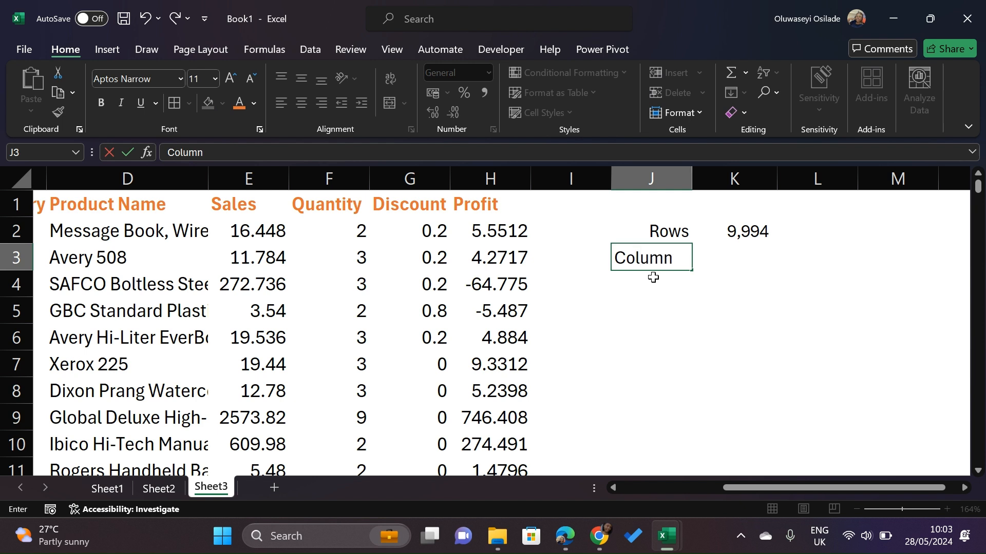
type("s")
key("Return")
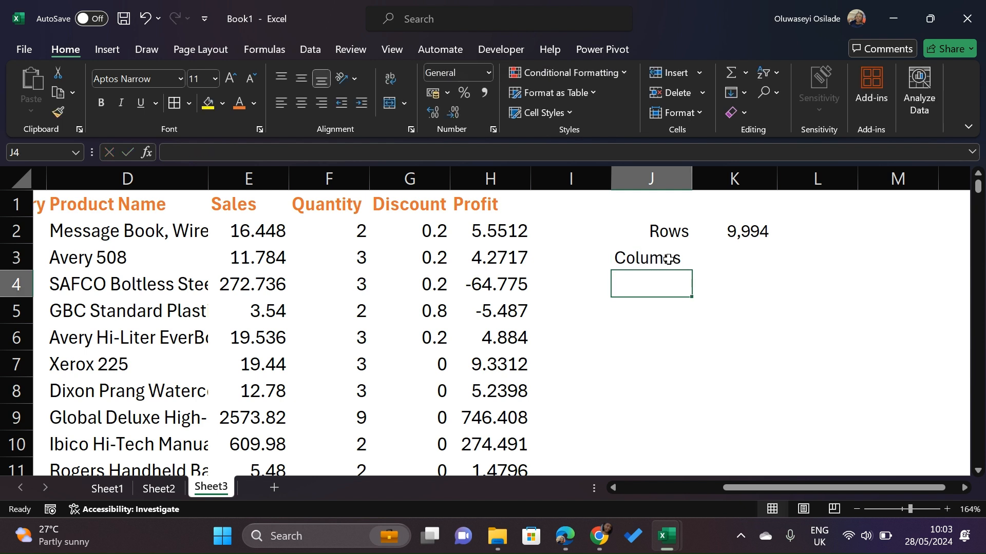
Enter a COUNTA formula in K3 counting the header row from A1 to H1
left_click(667, 259)
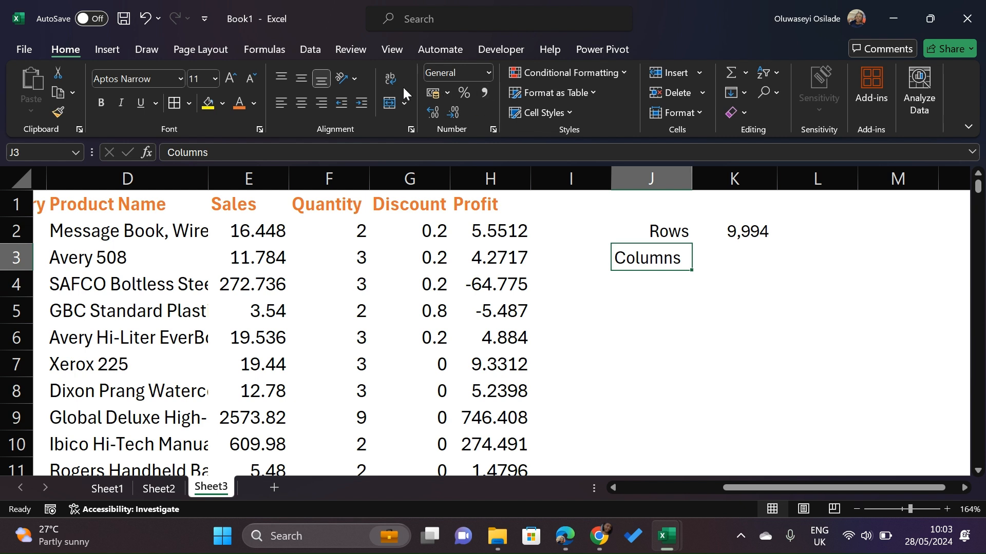
left_click(722, 262)
type("=")
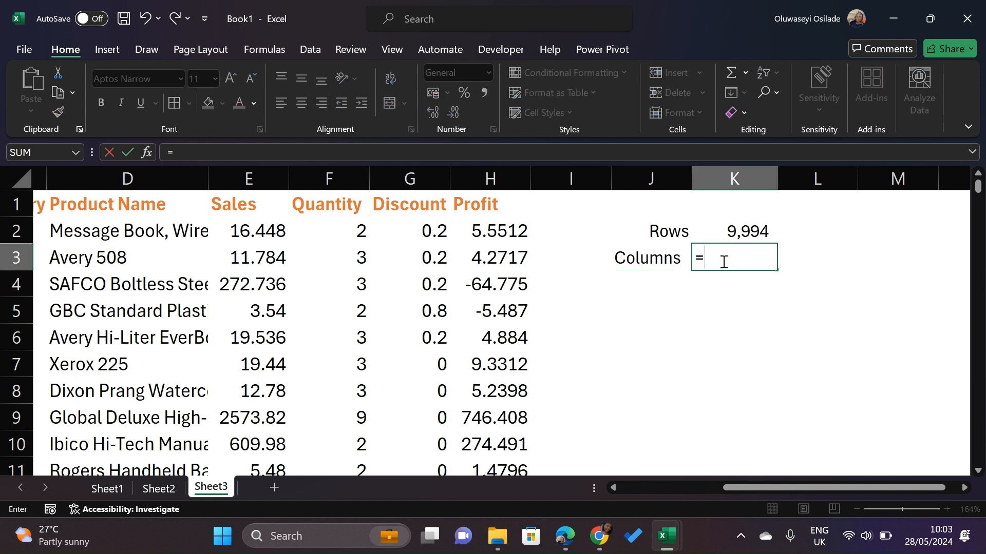
type("counta")
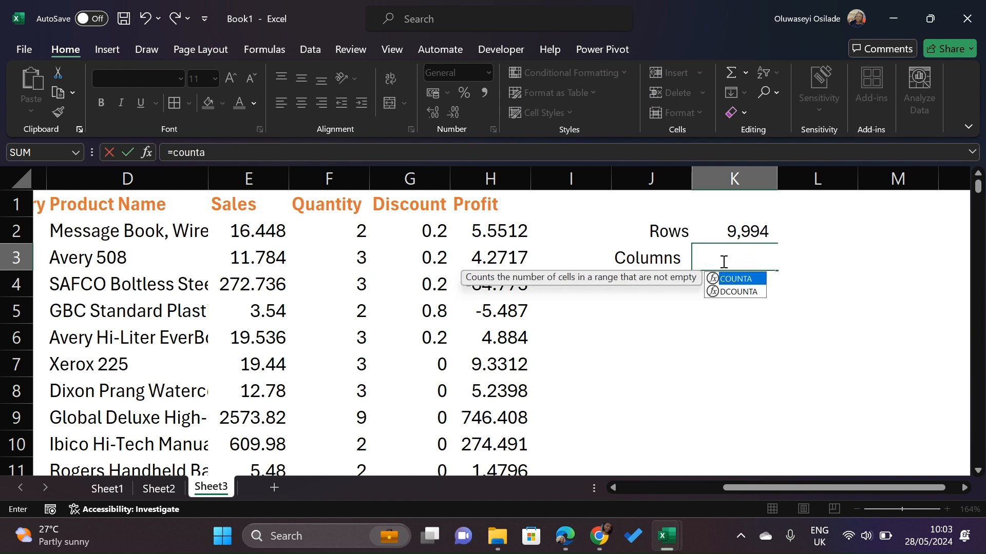
key("Tab")
scroll(461, 330, "left", 3)
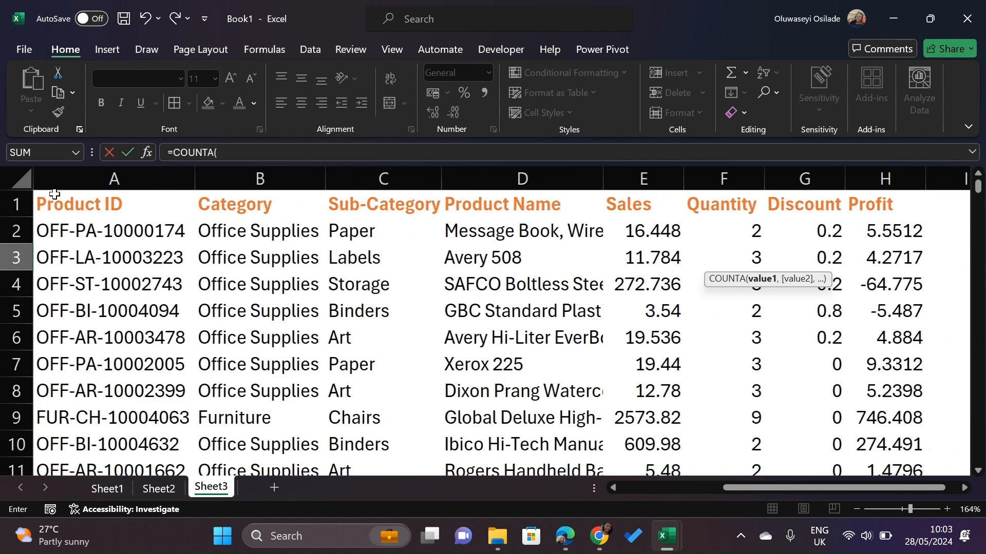
left_click(51, 201)
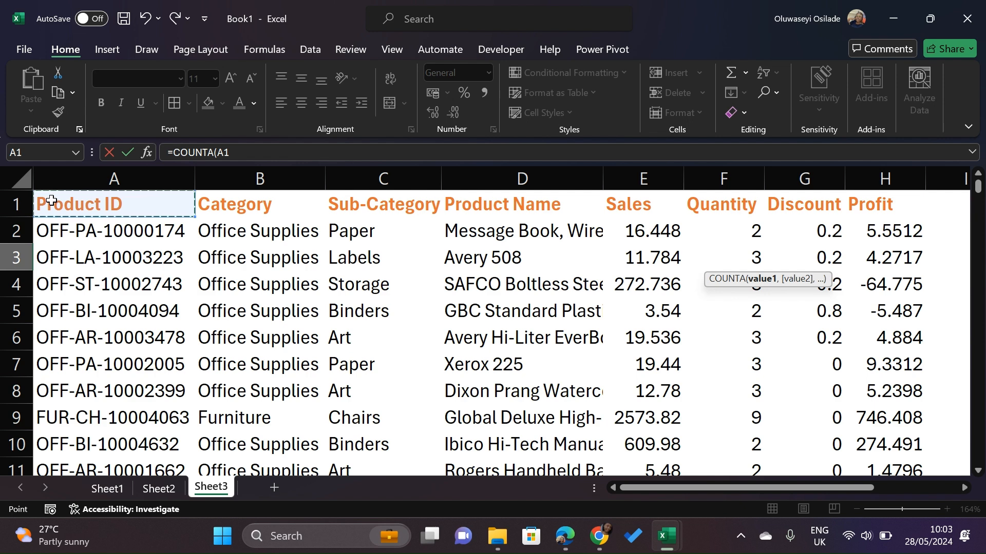
key("ctrl+shift+Right")
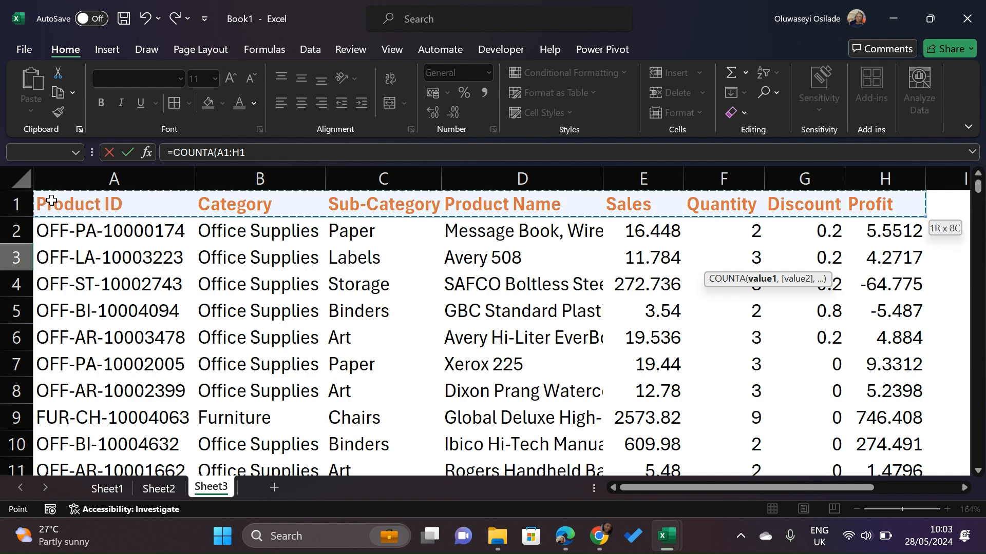
scroll(634, 336, "right", 6)
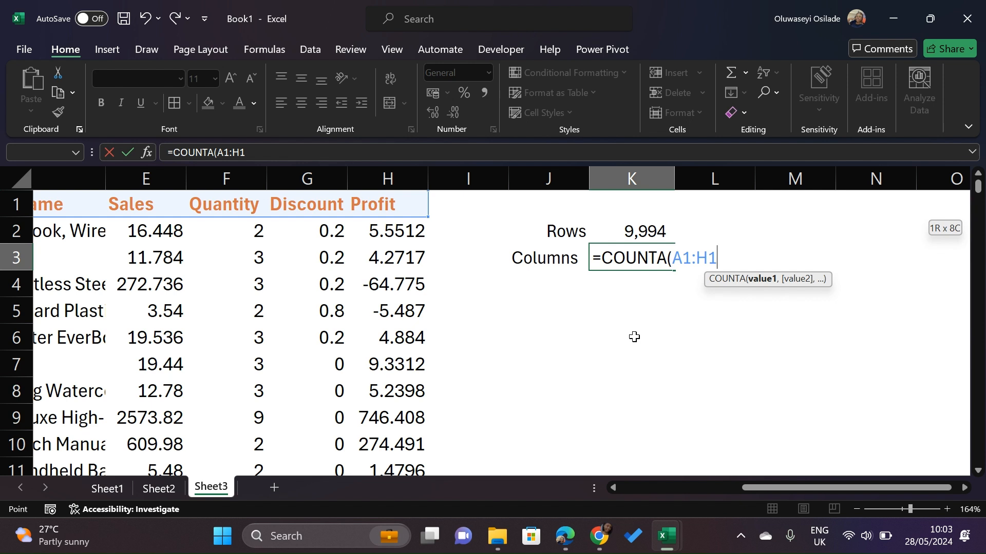
type(")")
key("Return")
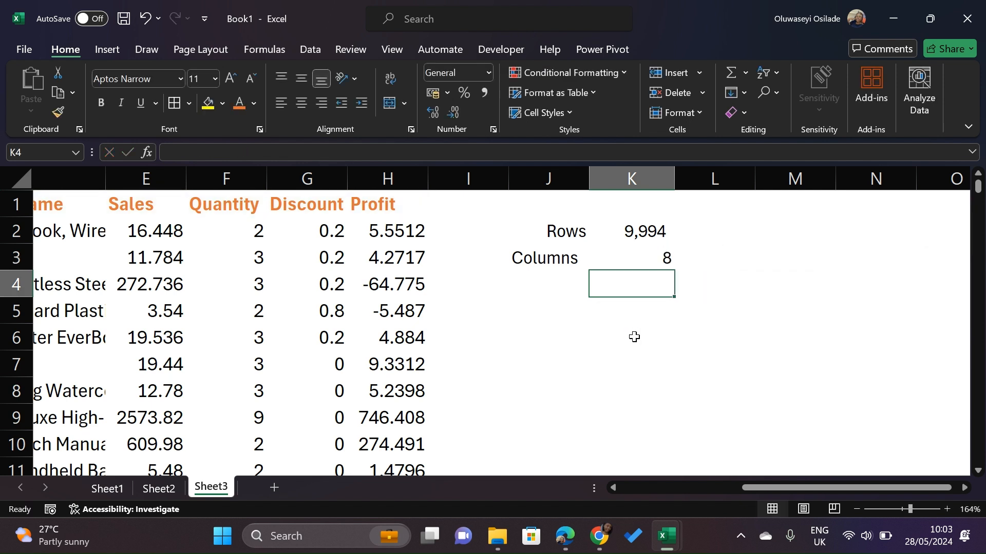
Select the Product ID and Quantity column ranges to compare their counts in the status bar
left_click(649, 263)
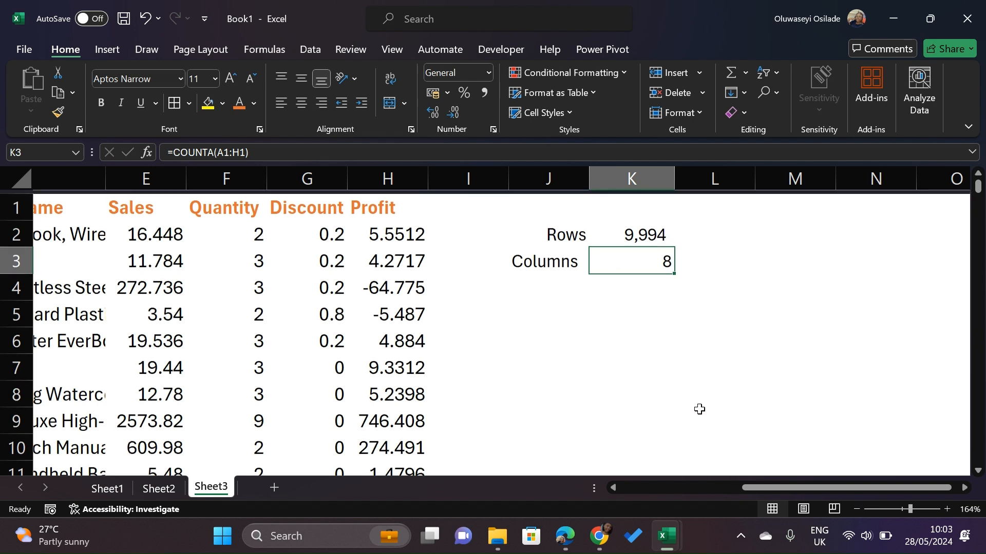
left_click(567, 231)
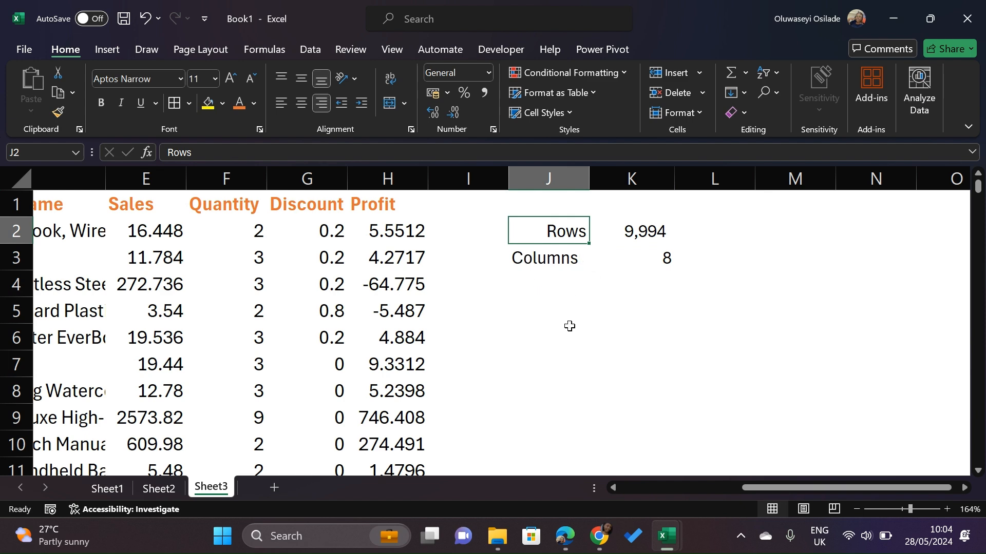
scroll(553, 270, "left", 5)
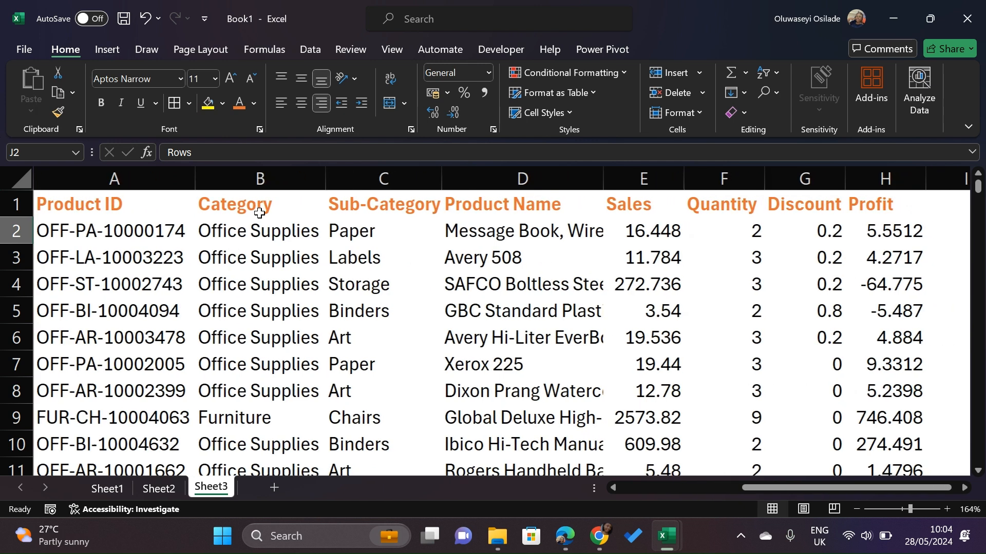
left_click(123, 229)
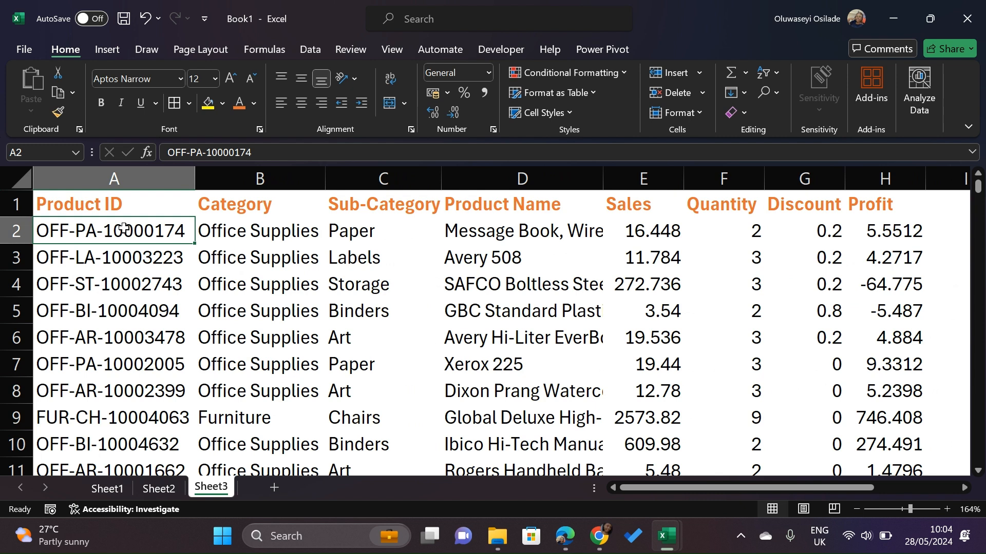
key("ctrl+shift+Down")
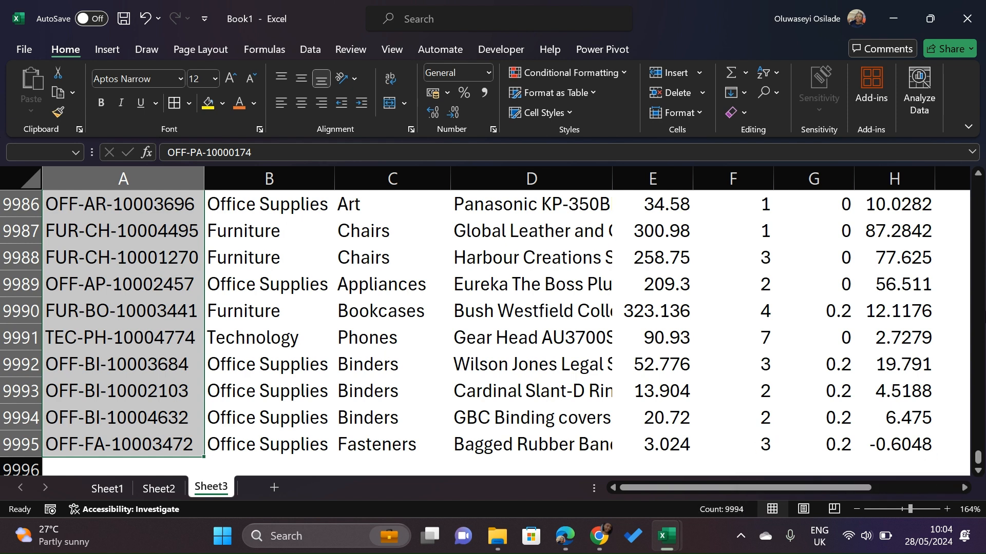
left_click(721, 445)
key("ctrl+shift+Up")
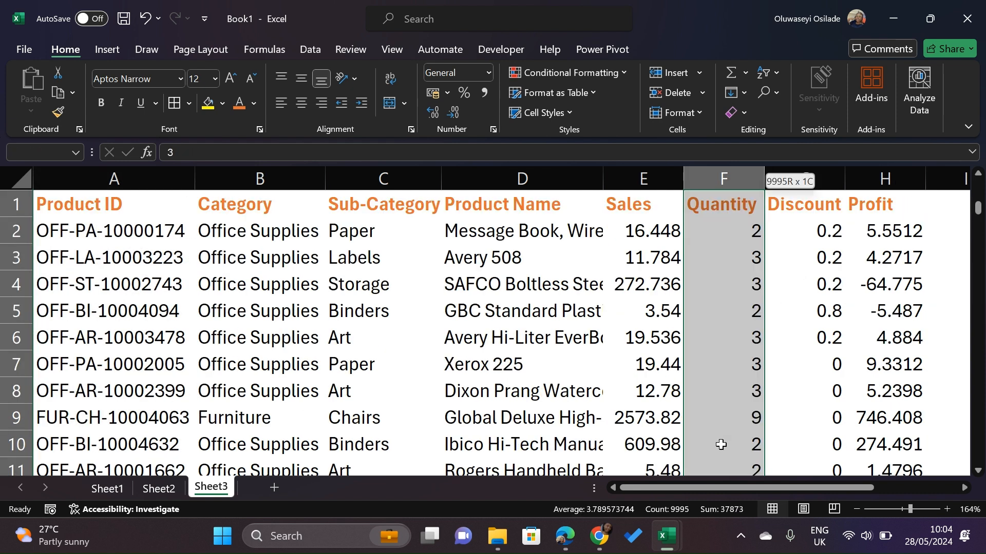
Select the header row from H1 back to A1 to check its cell count
left_click(895, 205)
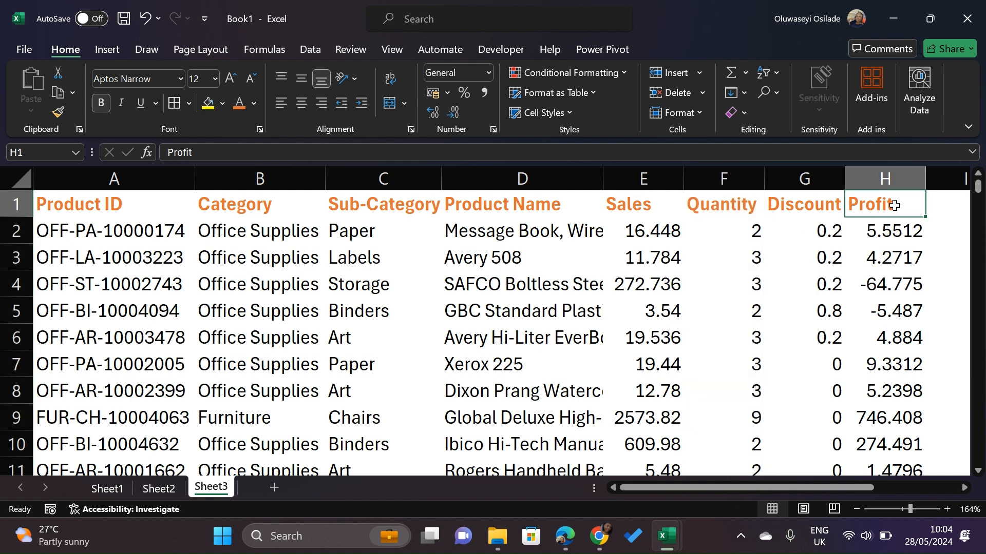
key("ctrl+shift+Left")
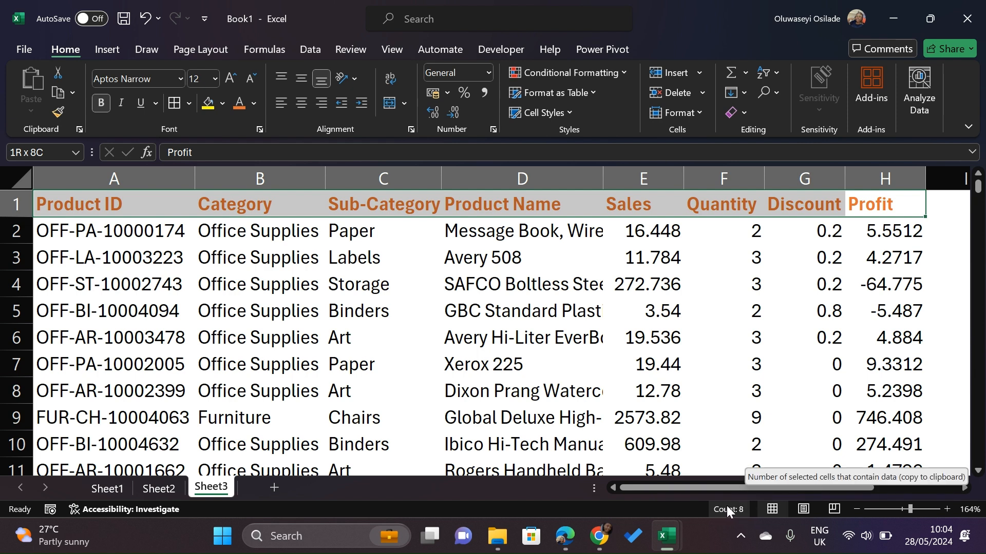
left_click(784, 316)
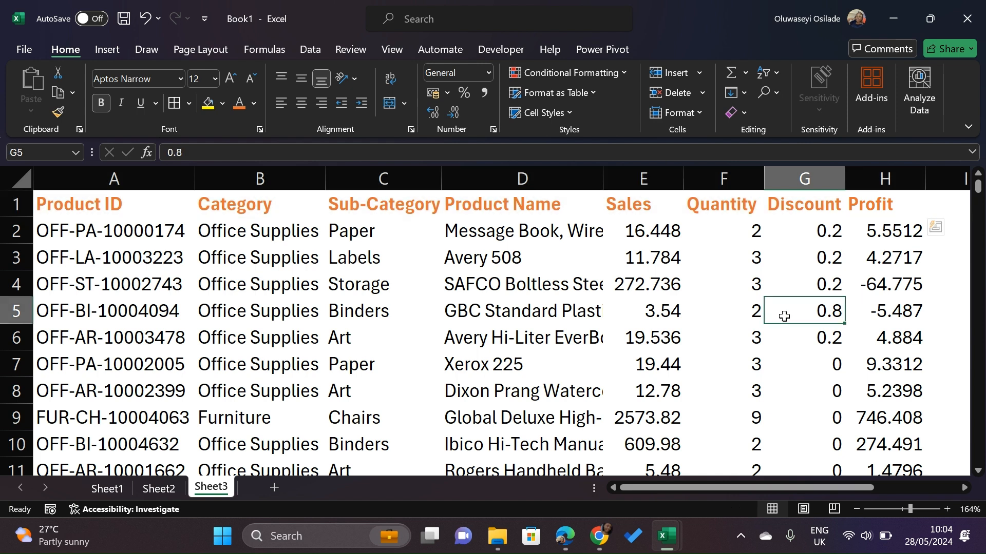
key("Down")
scroll(757, 261, "right", 2)
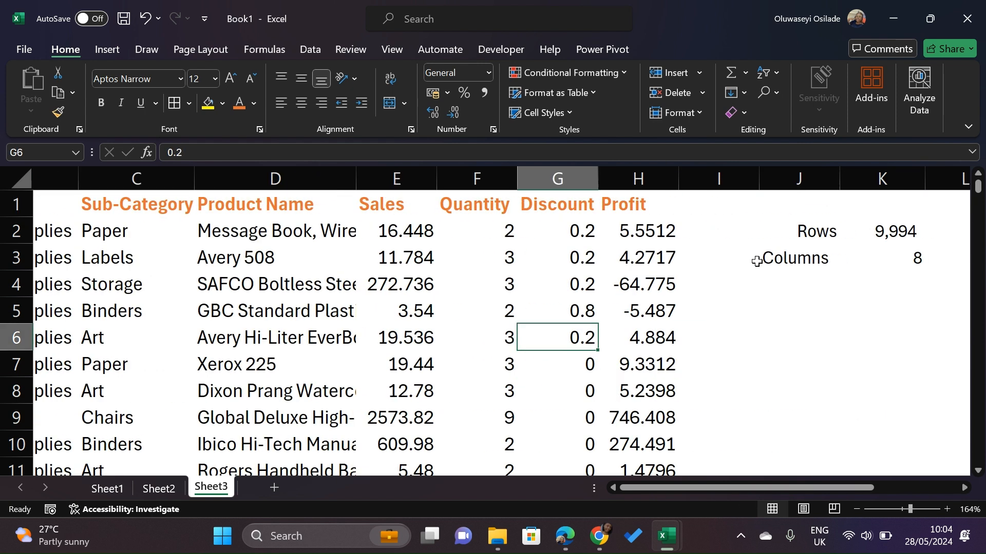
scroll(757, 262, "right", 3)
left_click(660, 306)
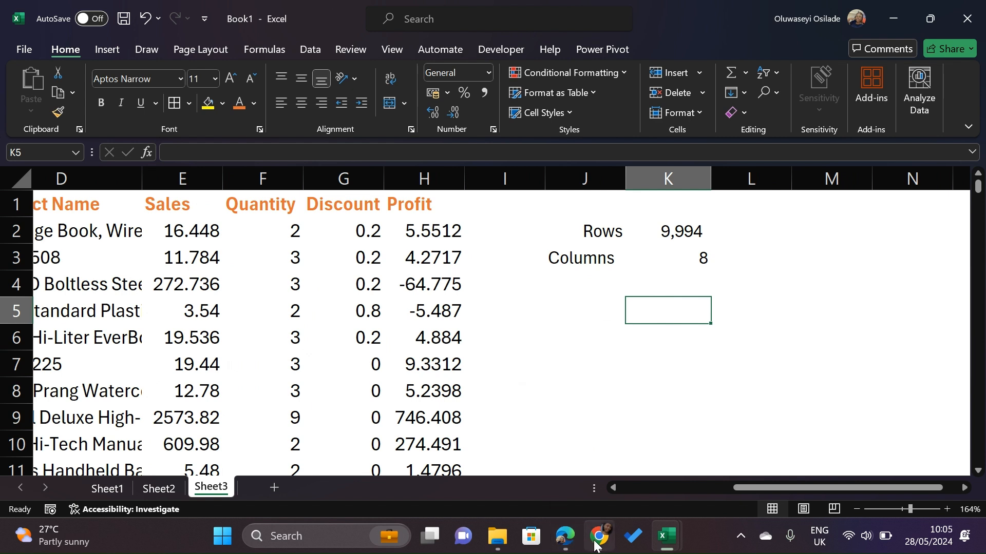
mouse_move(594, 535)
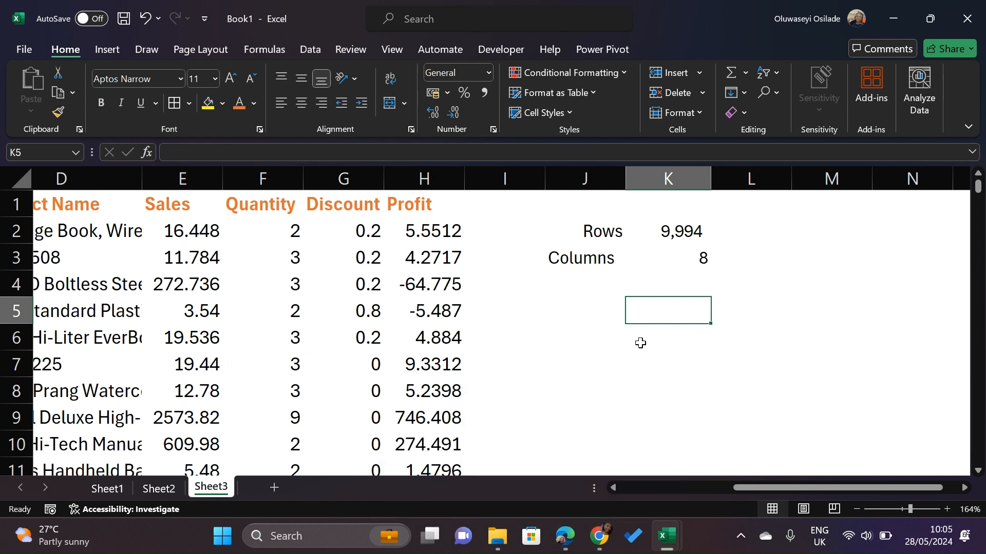